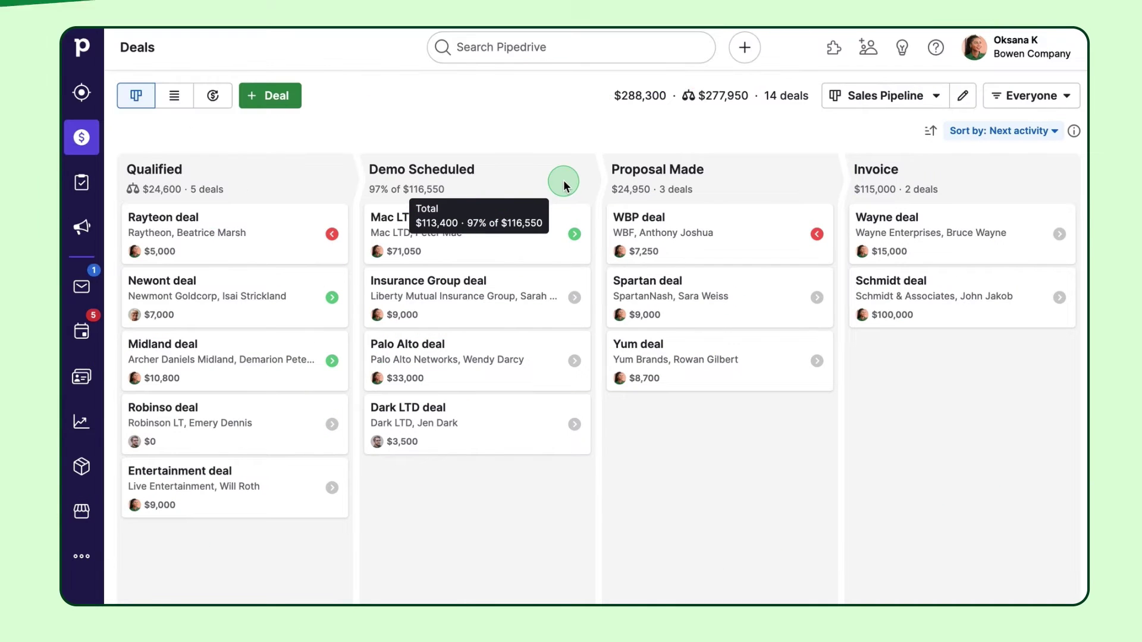
Step: Open the Sales Pipeline stage editor to show its four stages at 100% probability
{"action": "mouse_move", "coordinate": [669, 200]}
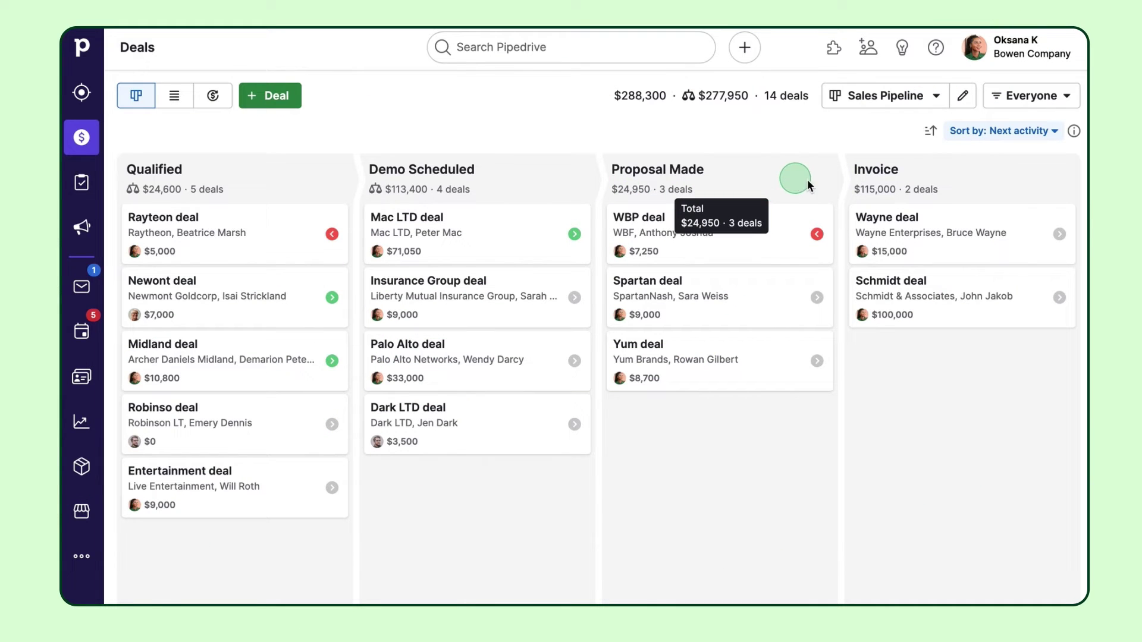
{"action": "mouse_move", "coordinate": [998, 192]}
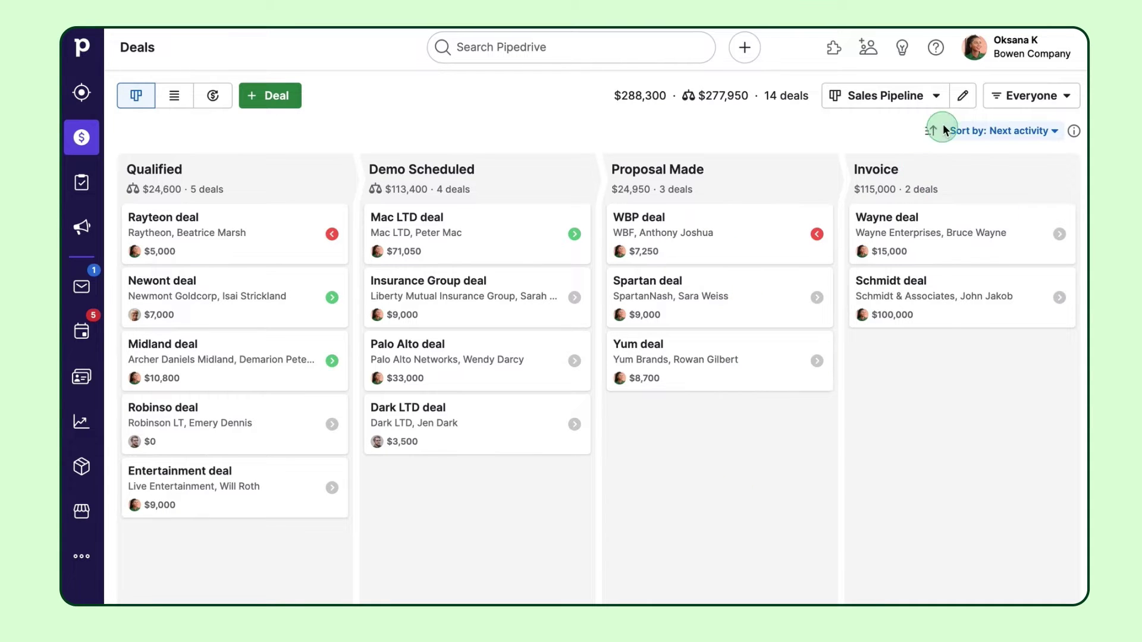
{"action": "left_click", "coordinate": [963, 97]}
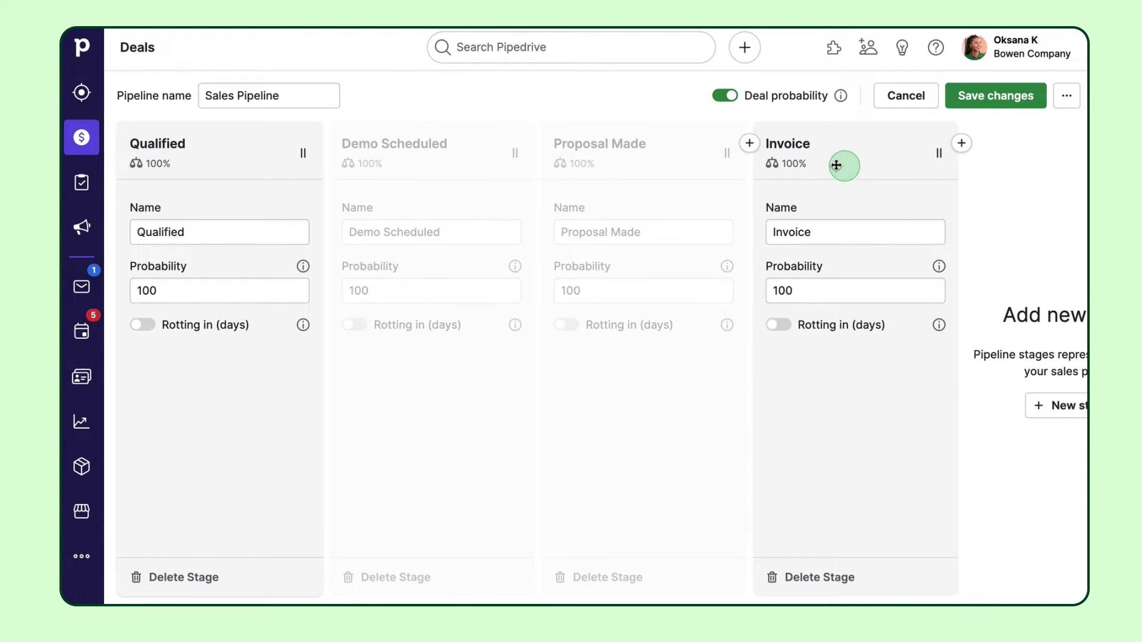
Step: Try moving the Invoice stage, cancel the editor unsaved, and glance at the pipeline list
{"action": "mouse_move", "coordinate": [836, 165]}
{"action": "left_mouse_down"}
{"action": "mouse_move", "coordinate": [609, 159]}
{"action": "mouse_move", "coordinate": [826, 206]}
{"action": "mouse_move", "coordinate": [852, 173]}
{"action": "left_mouse_up"}
{"action": "left_click", "coordinate": [906, 97]}
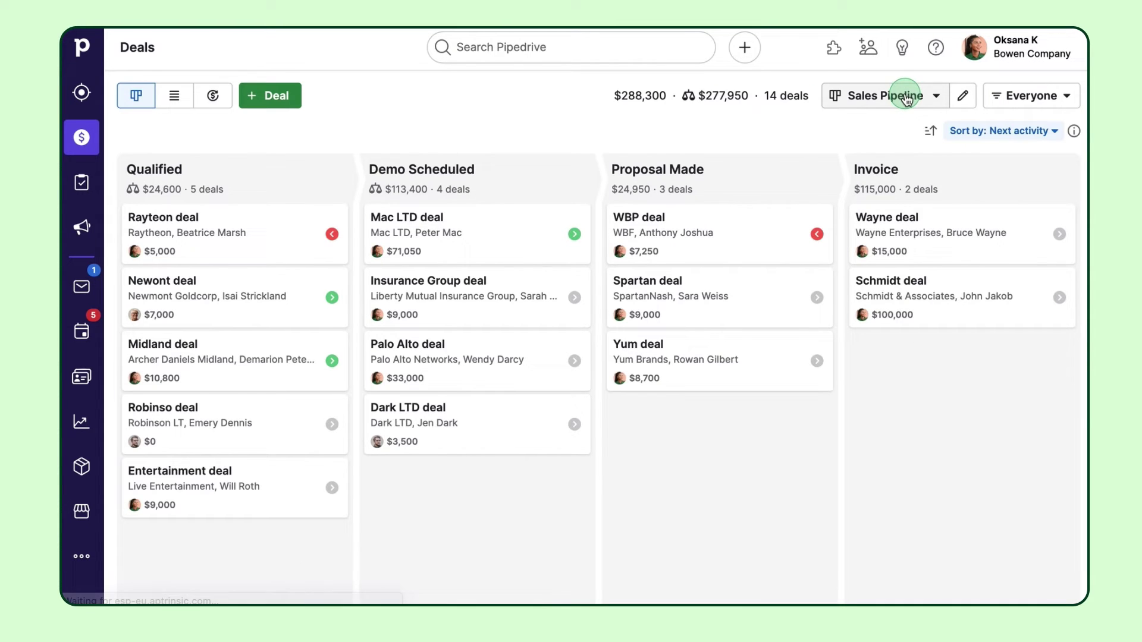
{"action": "left_click", "coordinate": [928, 95]}
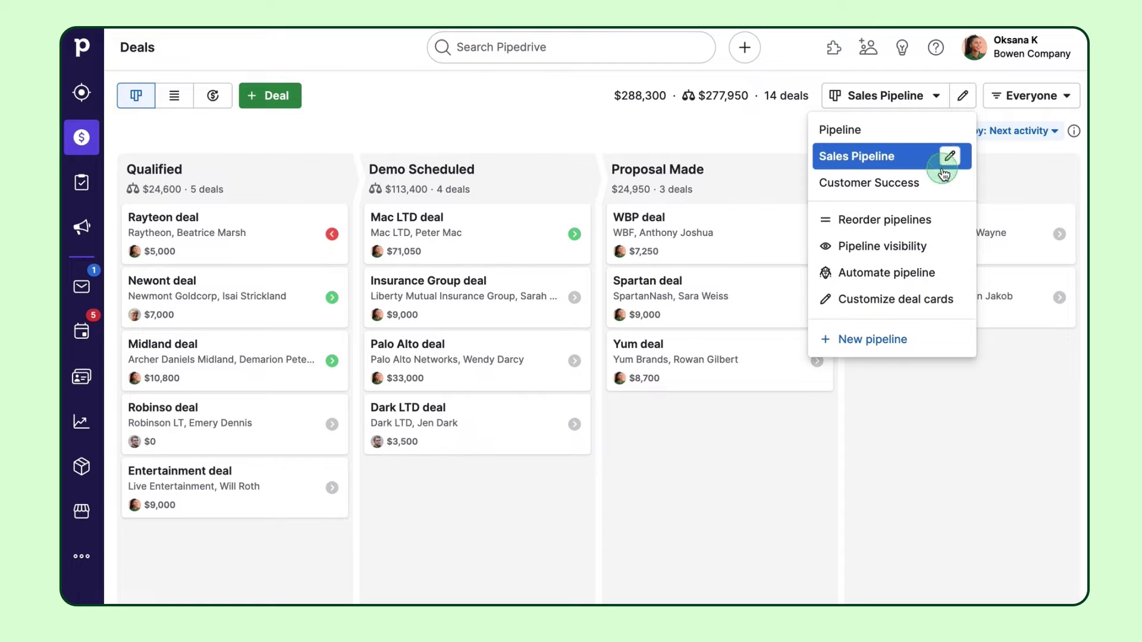
{"action": "left_click", "coordinate": [724, 125]}
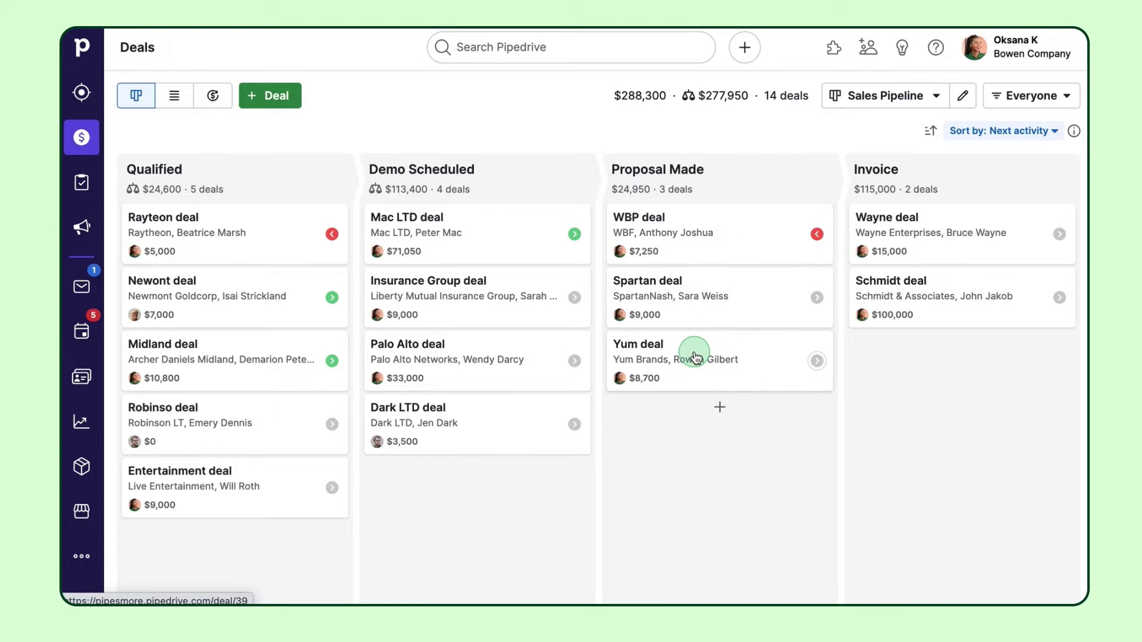
Step: Drag the Palo Alto deal onto the Won zone, leaving 13 deals worth $255,300
{"action": "left_click_drag", "start_coordinate": [518, 371], "coordinate": [690, 582]}
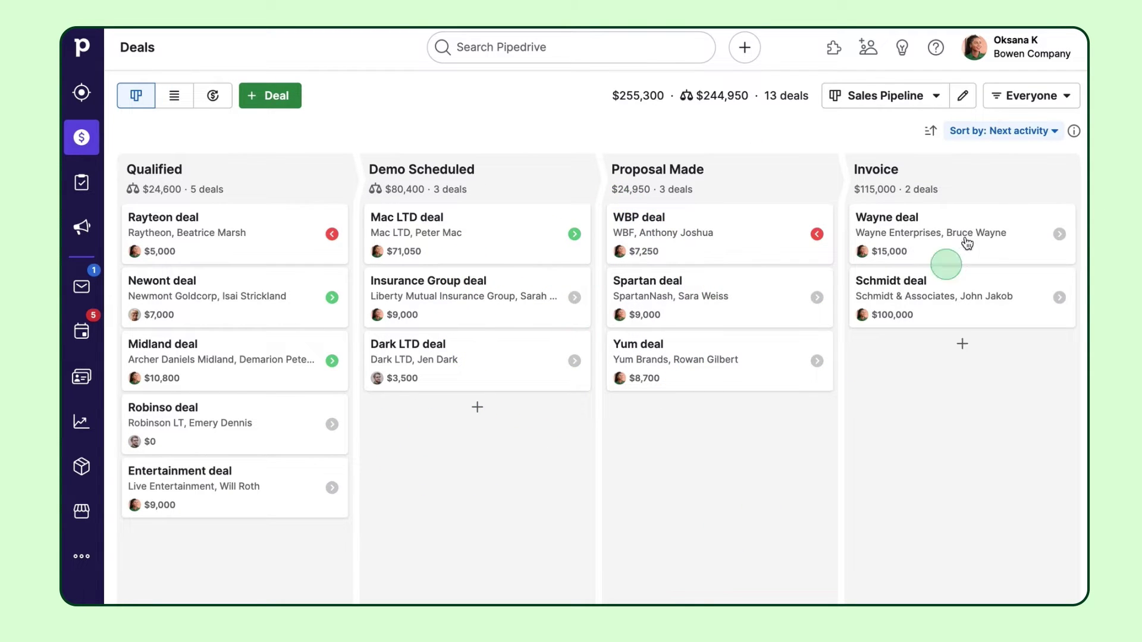
{"action": "left_click", "coordinate": [1052, 113]}
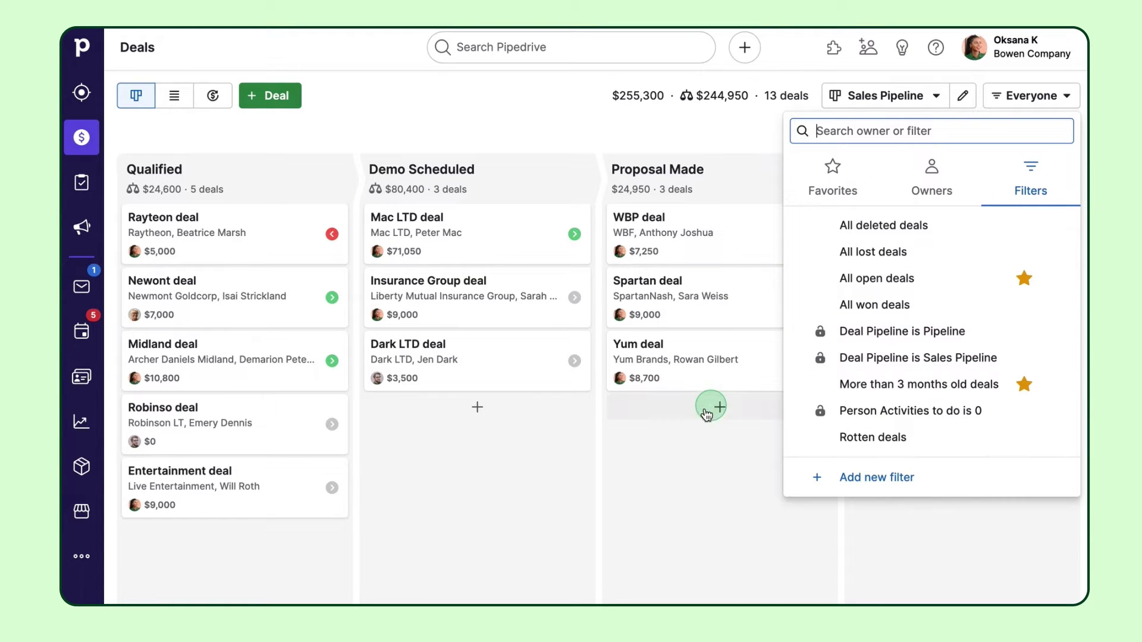
{"action": "left_click", "coordinate": [670, 464]}
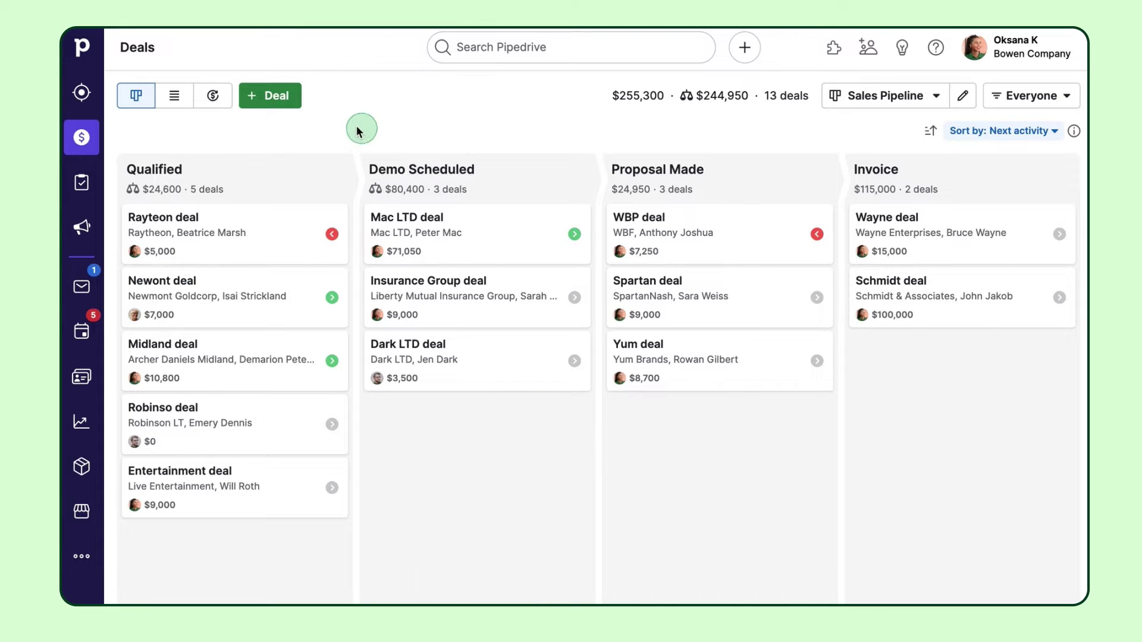
{"action": "left_click", "coordinate": [294, 104]}
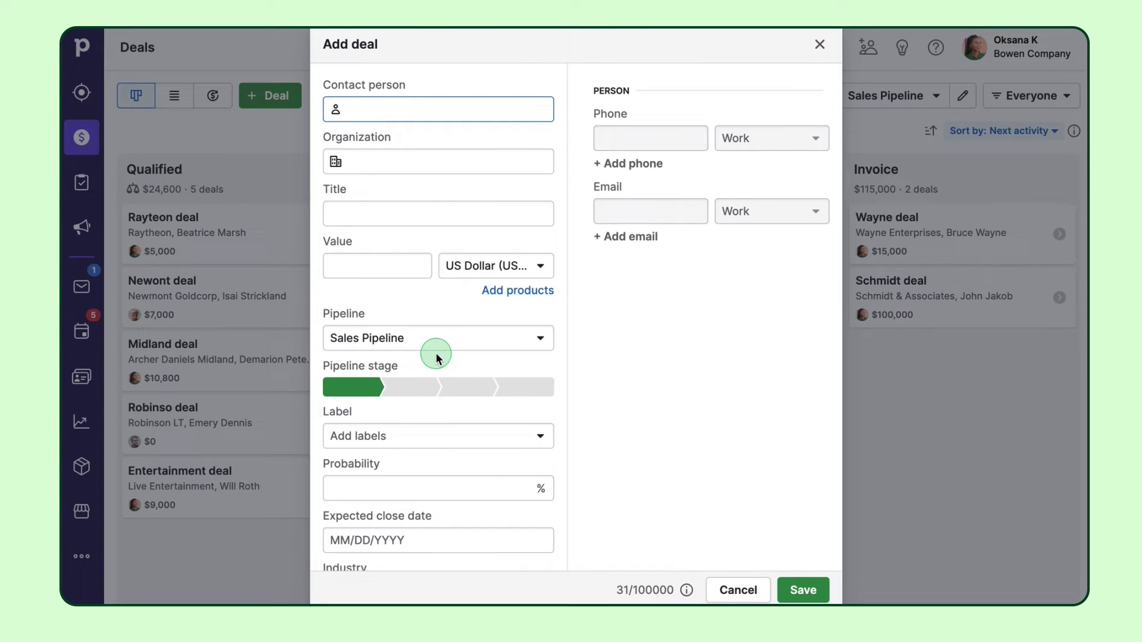
{"action": "left_click", "coordinate": [469, 387]}
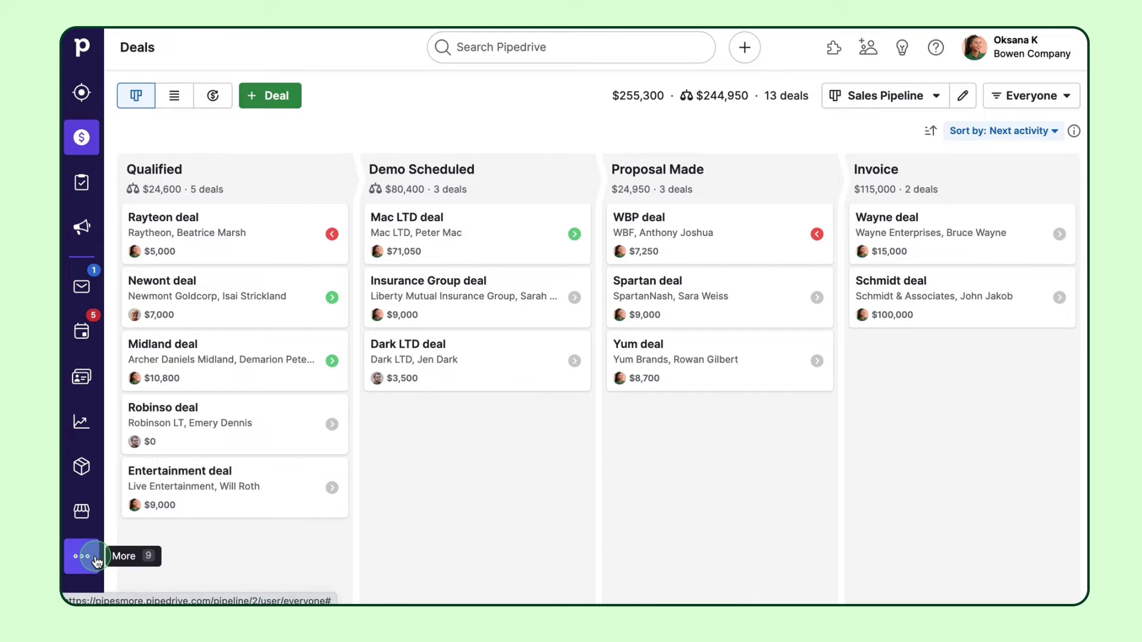
{"action": "left_click", "coordinate": [96, 559]}
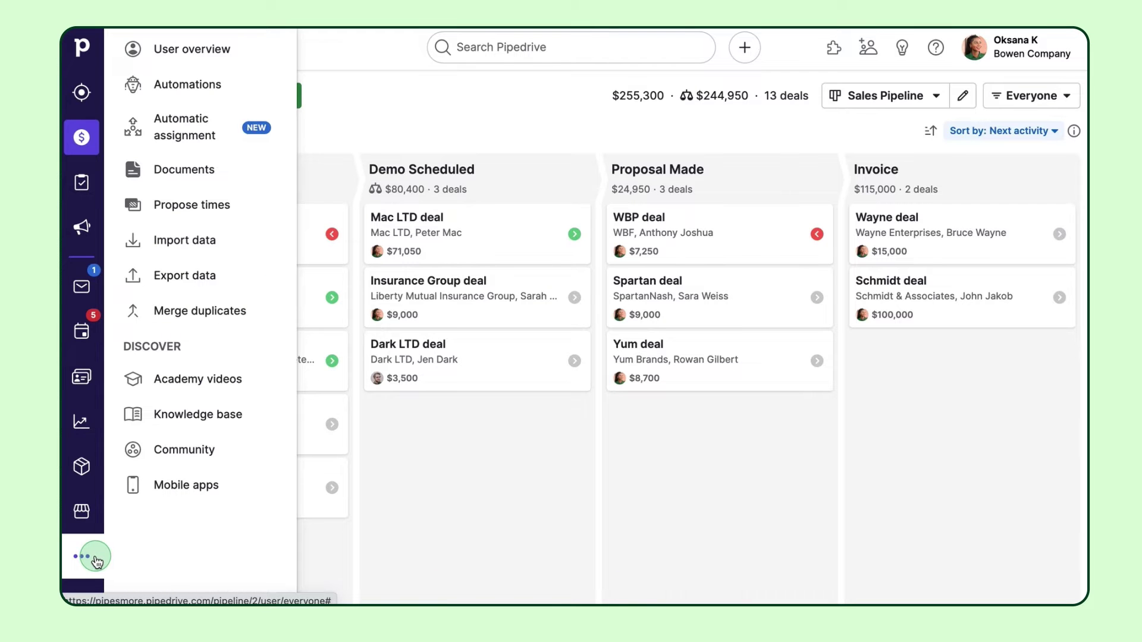
{"action": "left_click", "coordinate": [230, 244]}
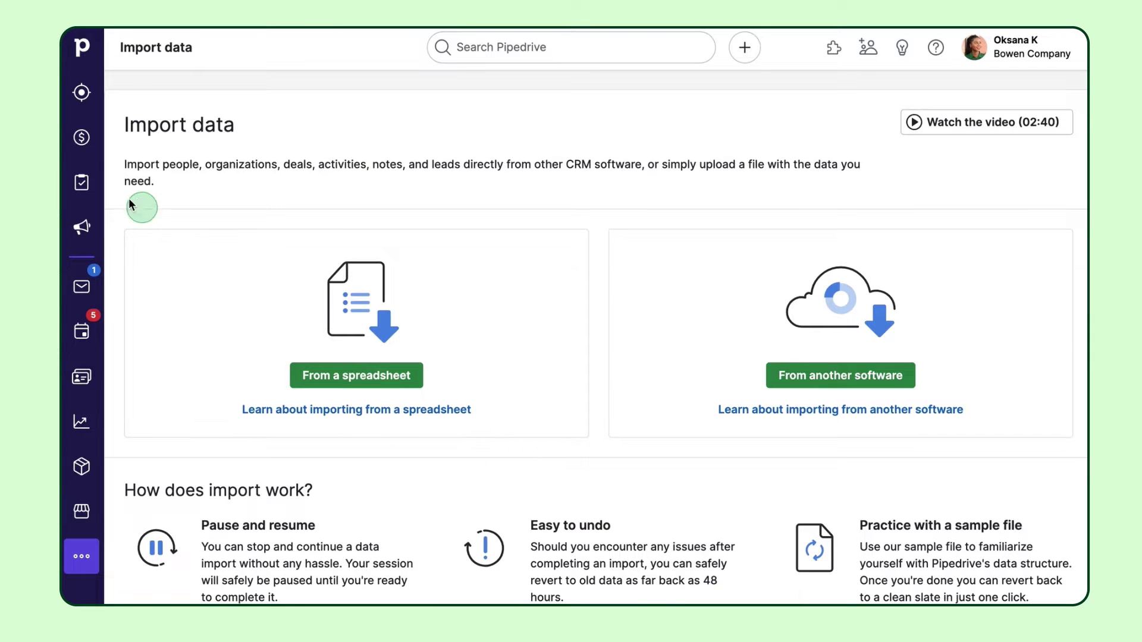
{"action": "left_click", "coordinate": [85, 146]}
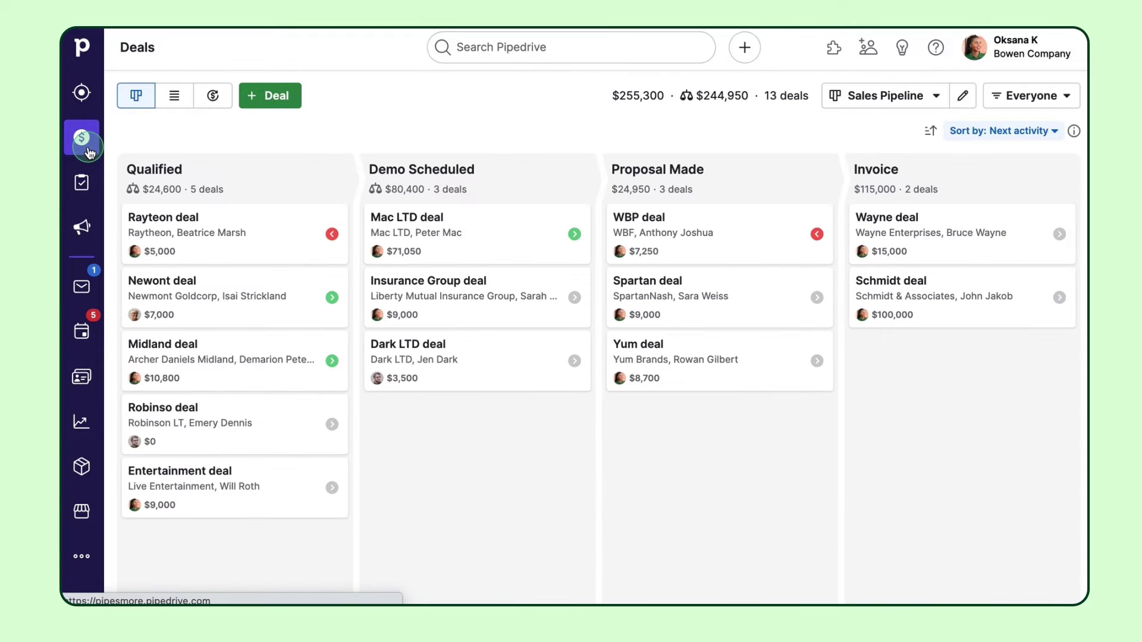
{"action": "left_click", "coordinate": [174, 106]}
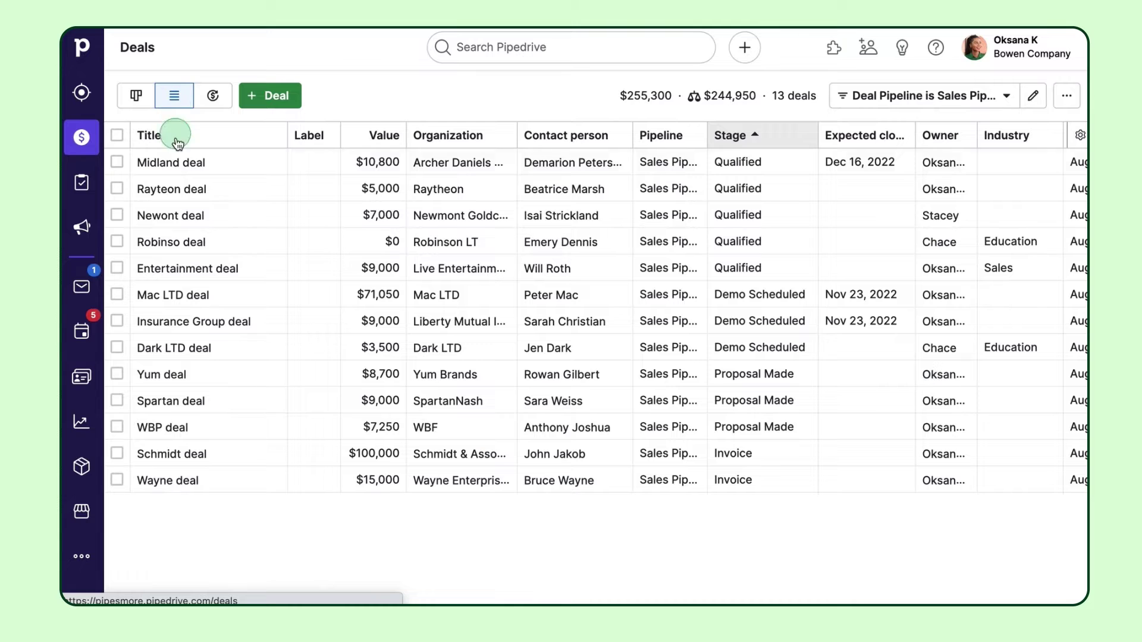
{"action": "left_click", "coordinate": [866, 98]}
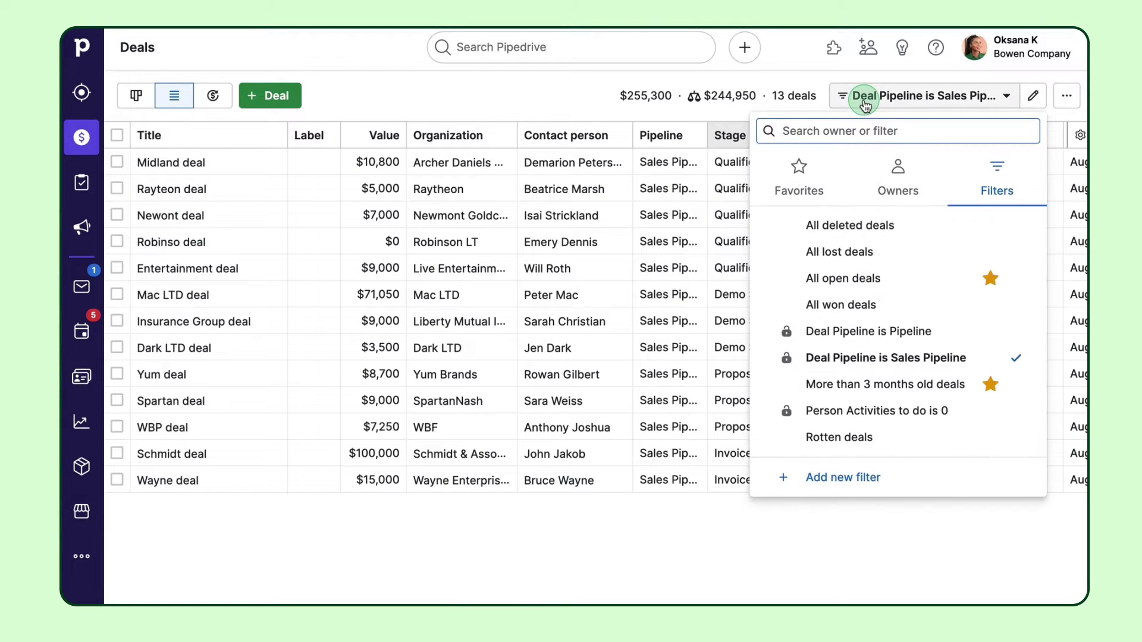
{"action": "left_click", "coordinate": [899, 178]}
{"action": "left_click", "coordinate": [874, 225]}
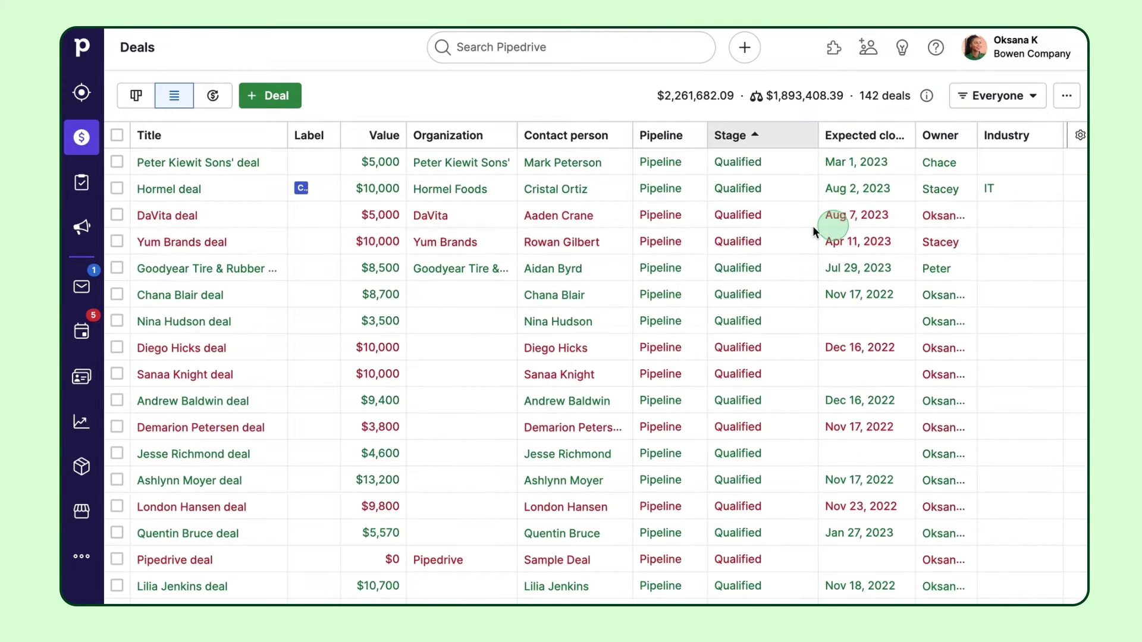
{"action": "left_click", "coordinate": [117, 161]}
{"action": "left_click", "coordinate": [116, 188]}
{"action": "left_click", "coordinate": [117, 215]}
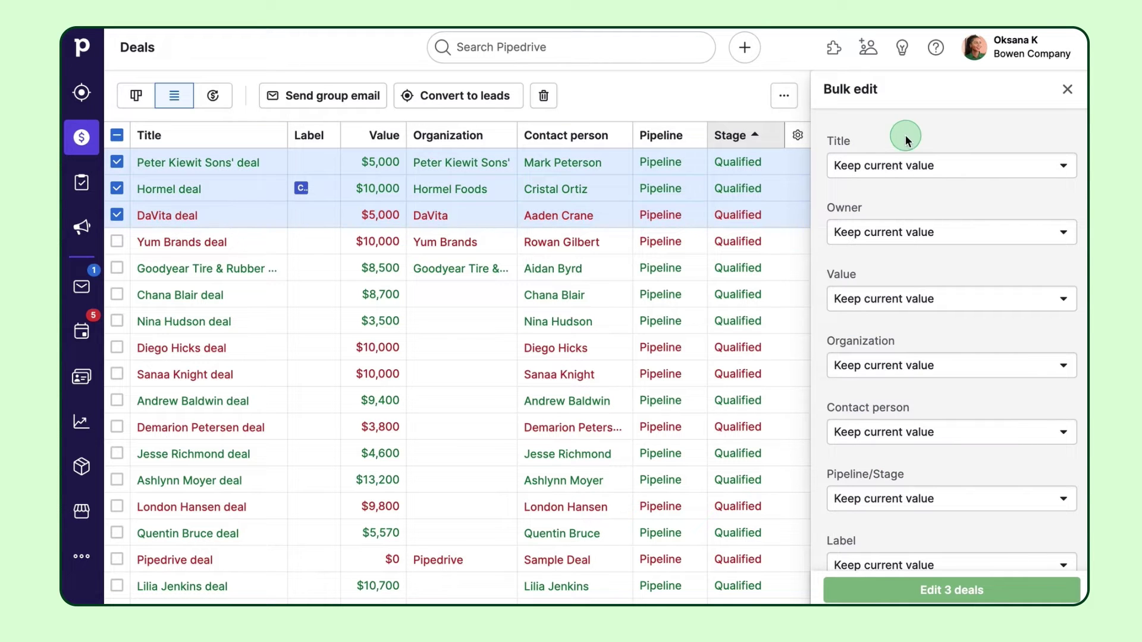
{"action": "left_click", "coordinate": [1068, 89]}
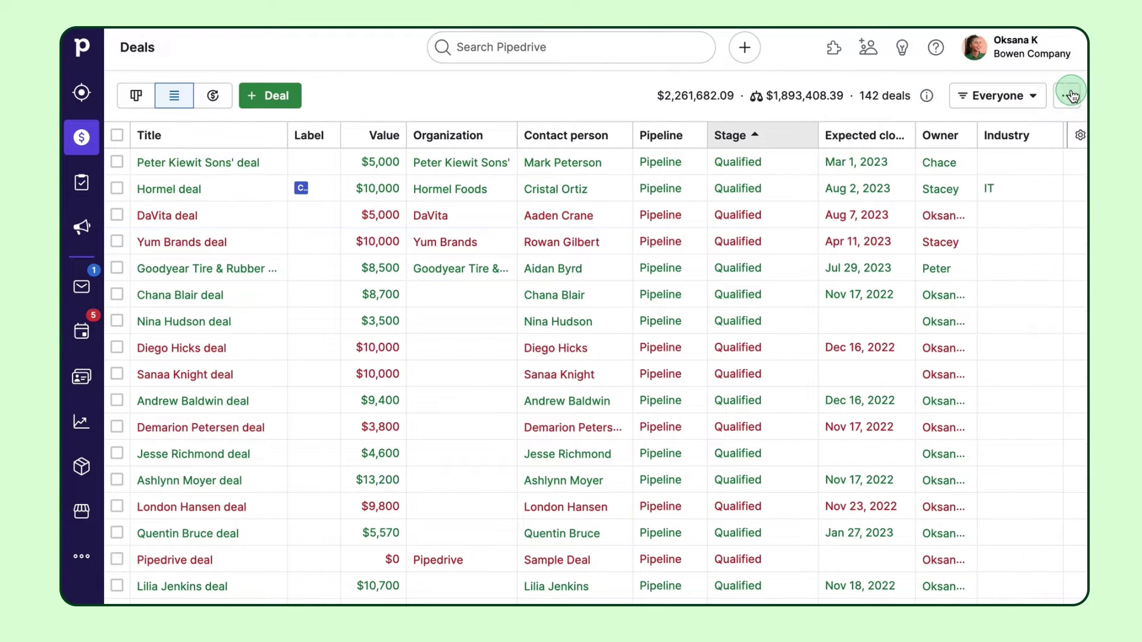
{"action": "left_click", "coordinate": [134, 97]}
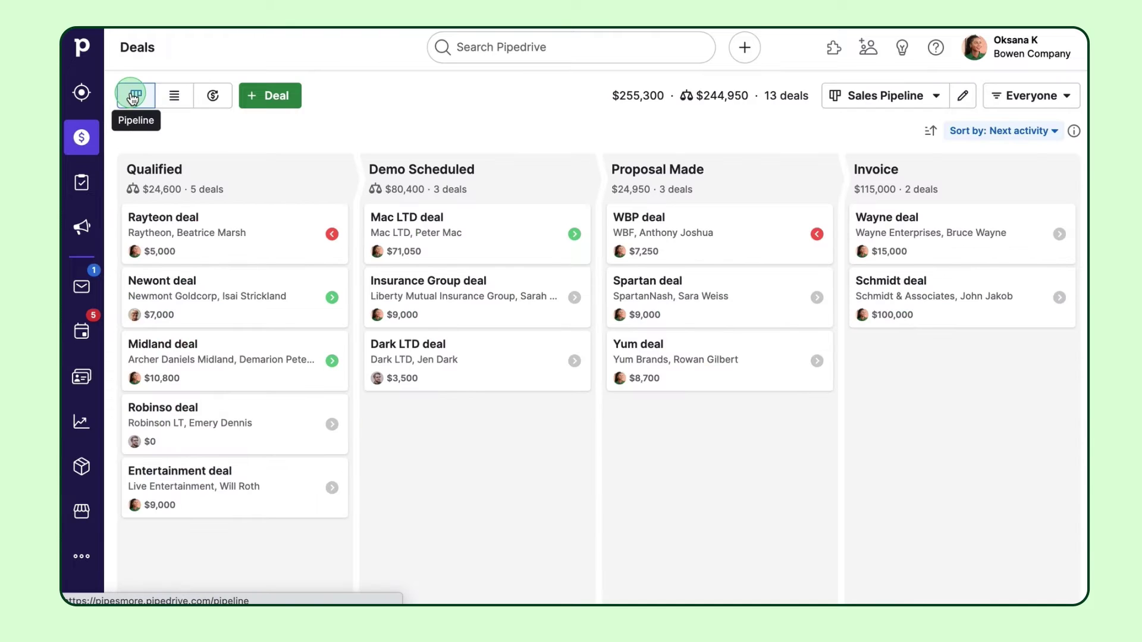
Step: Convert the Rite Aid lead from the Leads Inbox into a $0 deal in Qualified
{"action": "mouse_move", "coordinate": [276, 167]}
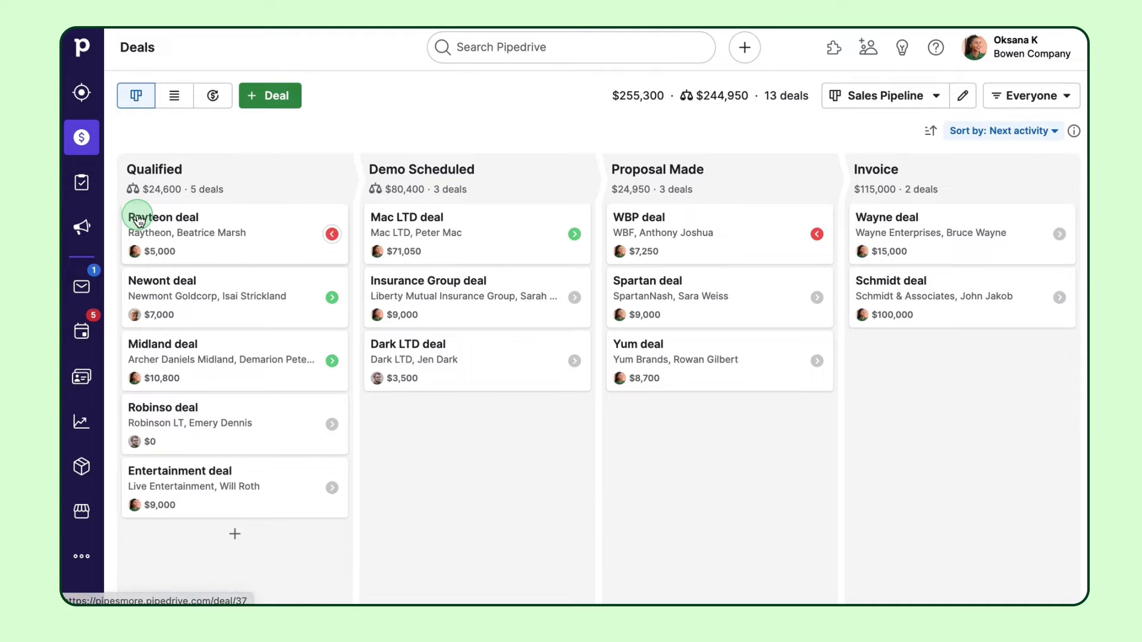
{"action": "left_click", "coordinate": [82, 92]}
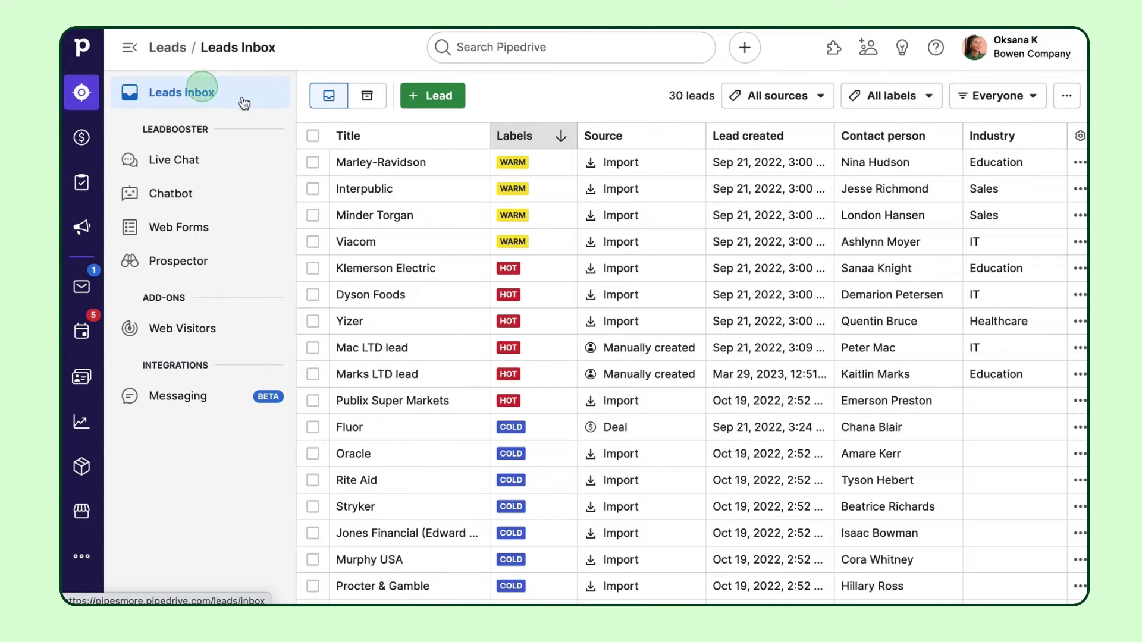
{"action": "left_click", "coordinate": [359, 190]}
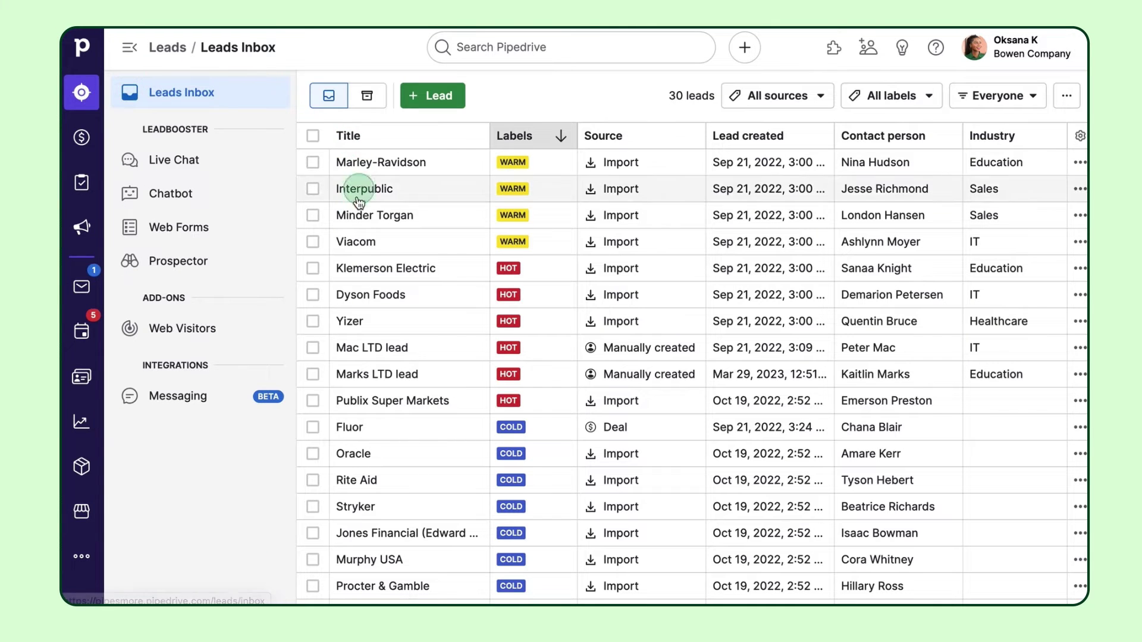
{"action": "left_click", "coordinate": [397, 483]}
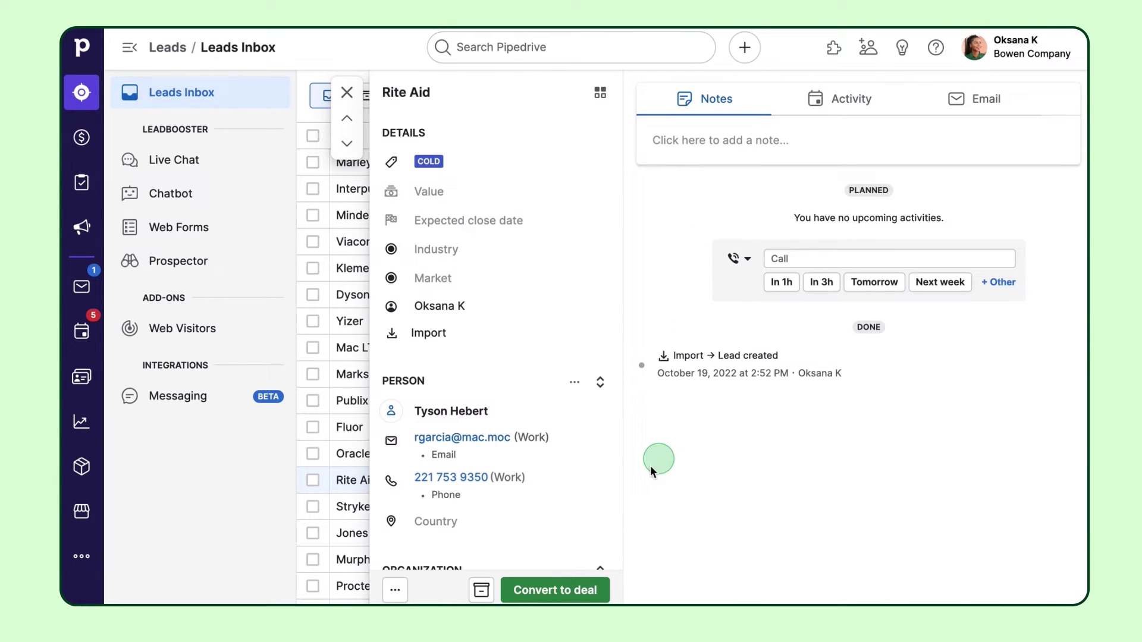
{"action": "left_click", "coordinate": [539, 591]}
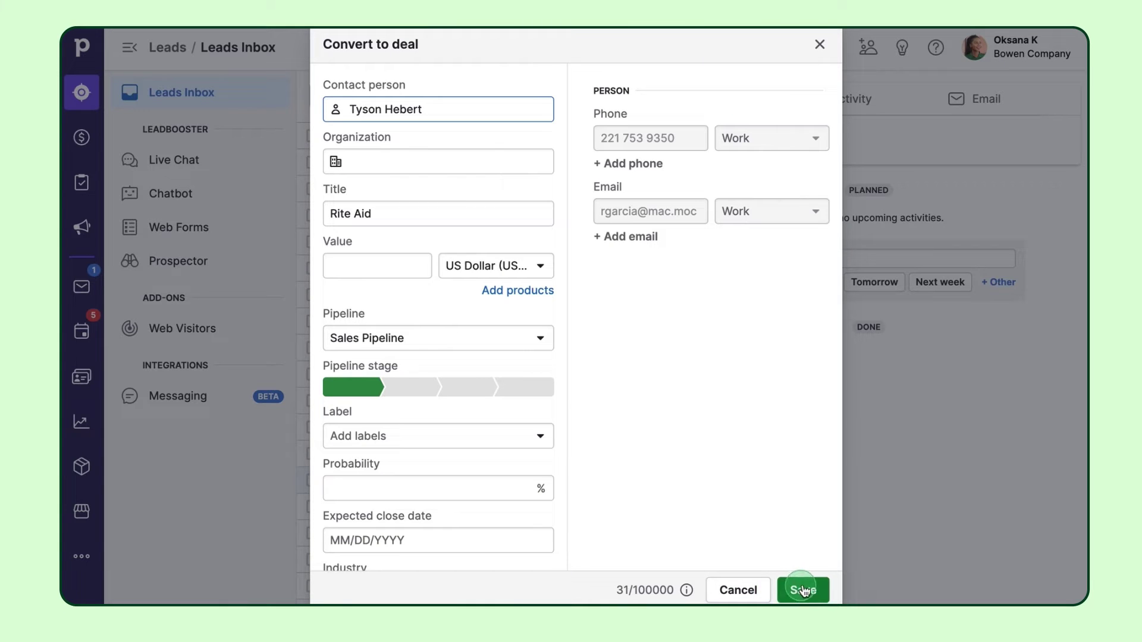
{"action": "left_click", "coordinate": [805, 589]}
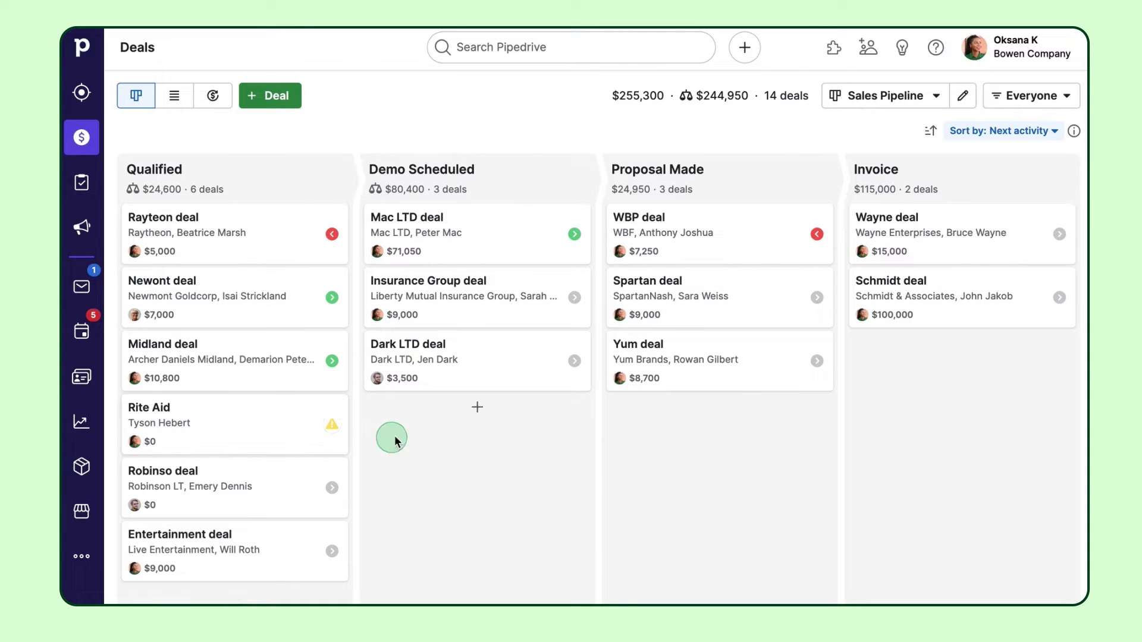
Step: Open the $3,500 Dark LTD deal and scroll through its Organization details and back
{"action": "left_click", "coordinate": [452, 386]}
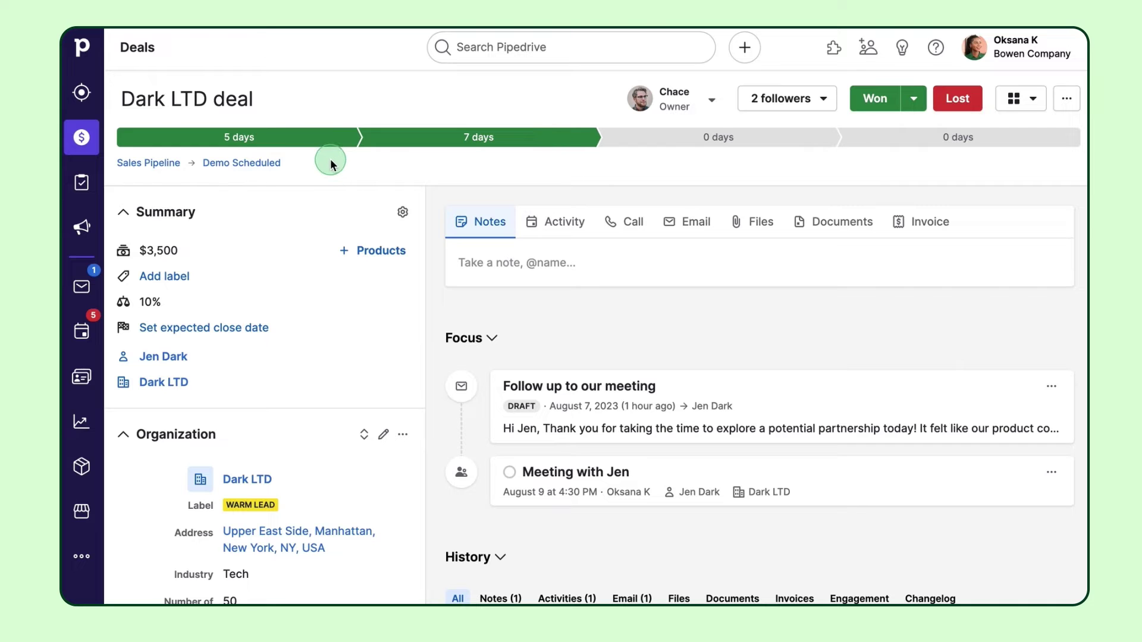
{"action": "scroll", "coordinate": [304, 479], "scroll_direction": "down", "scroll_amount": 5}
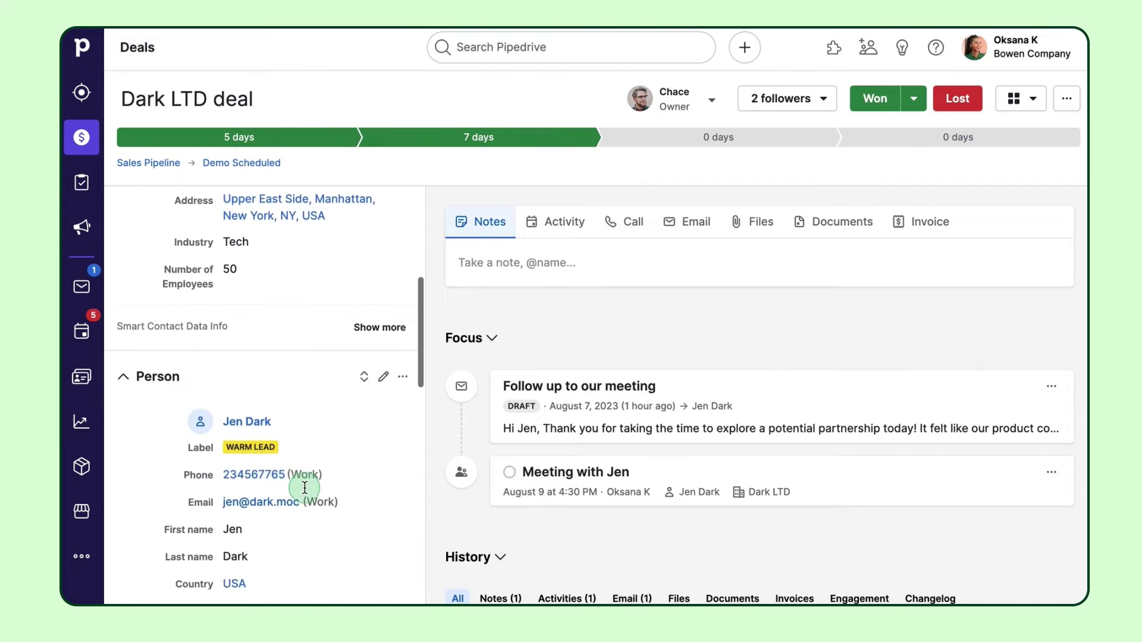
{"action": "scroll", "coordinate": [305, 488], "scroll_direction": "down", "scroll_amount": 8}
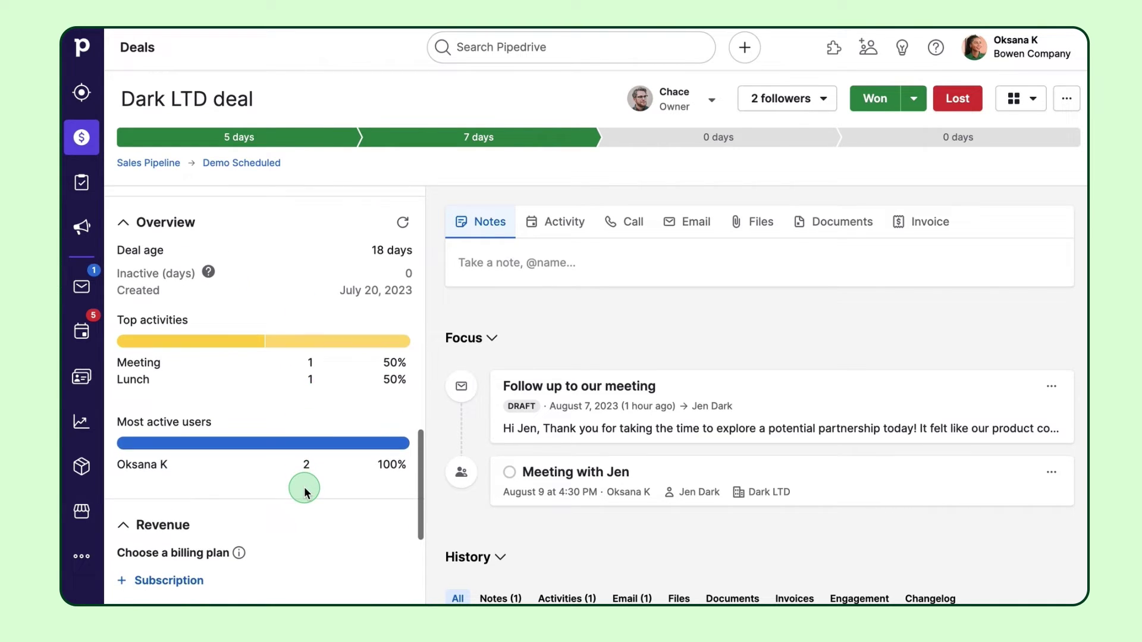
{"action": "scroll", "coordinate": [304, 492], "scroll_direction": "down", "scroll_amount": 5}
{"action": "scroll", "coordinate": [305, 493], "scroll_direction": "up", "scroll_amount": 12}
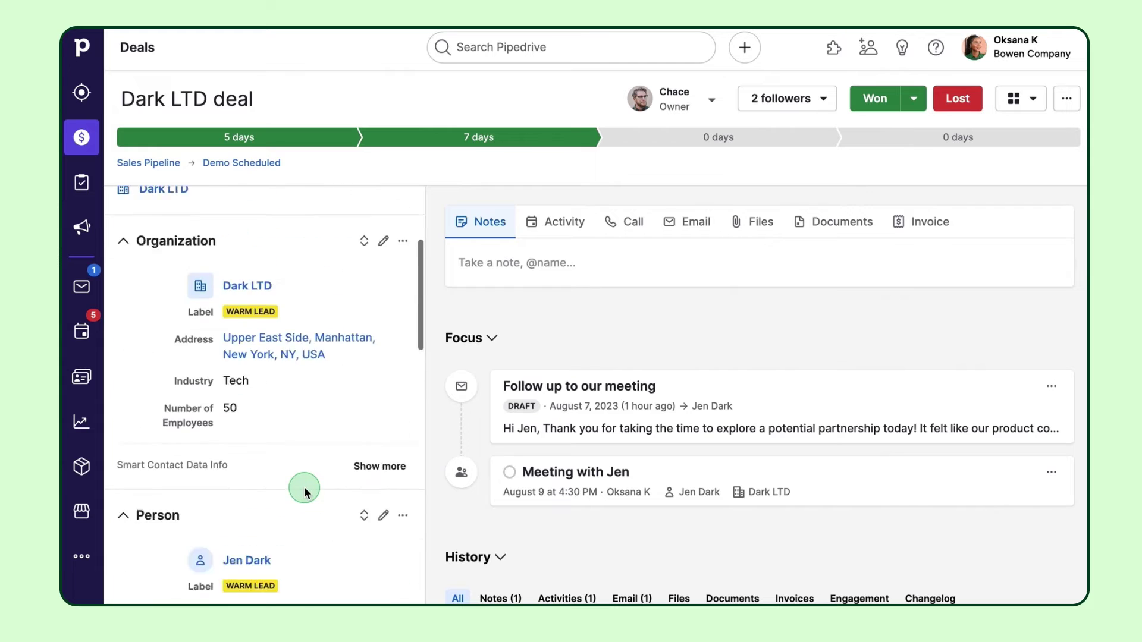
{"action": "scroll", "coordinate": [304, 488], "scroll_direction": "up", "scroll_amount": 5}
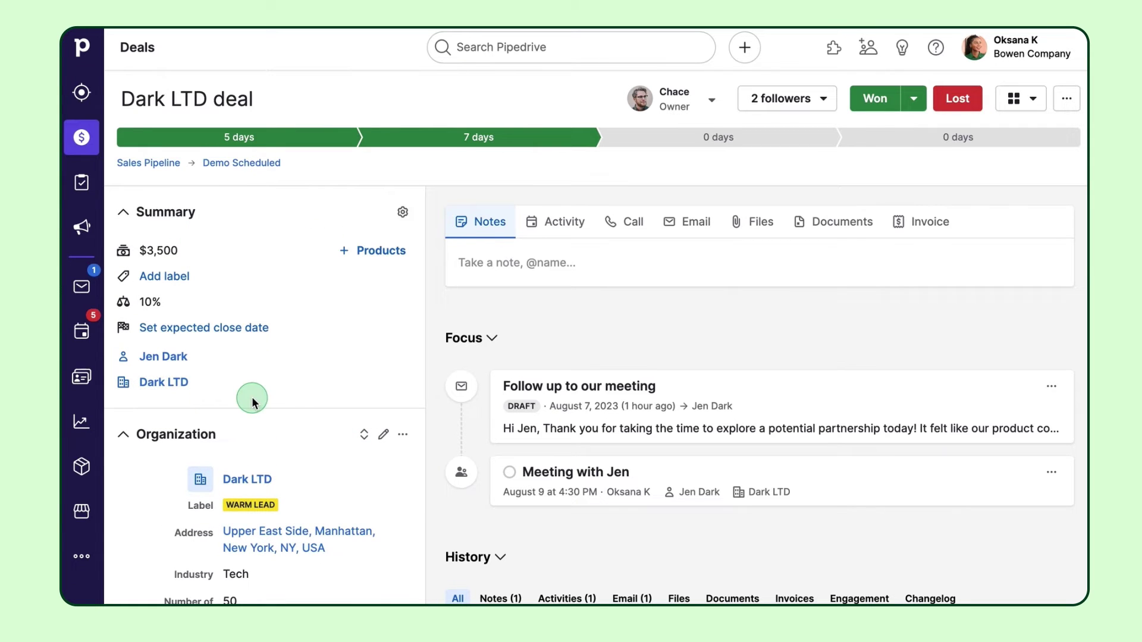
Step: Check the sidebar section settings, then open the Person section's more-actions menu
{"action": "left_click", "coordinate": [404, 214]}
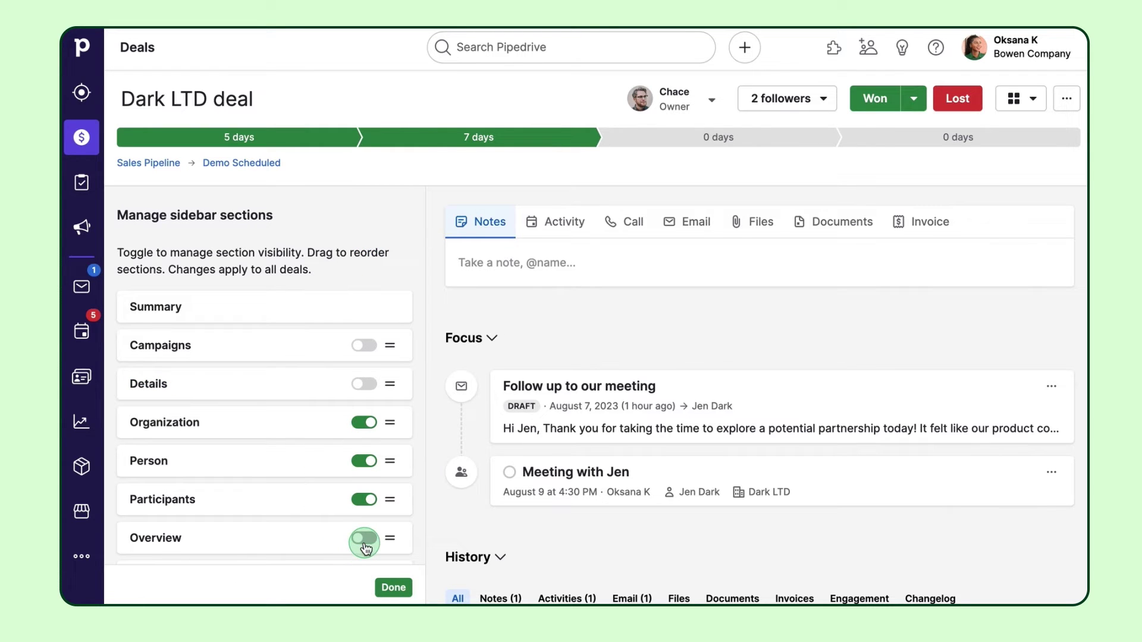
{"action": "left_click", "coordinate": [392, 588]}
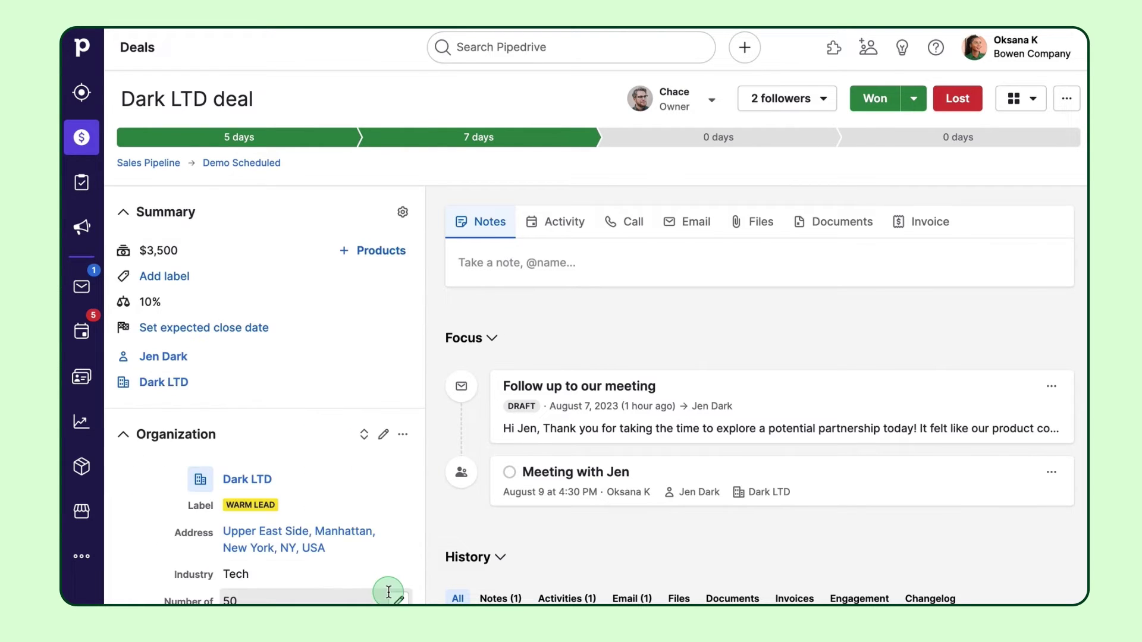
{"action": "scroll", "coordinate": [375, 505], "scroll_direction": "down", "scroll_amount": 4}
{"action": "scroll", "coordinate": [372, 505], "scroll_direction": "down", "scroll_amount": 1}
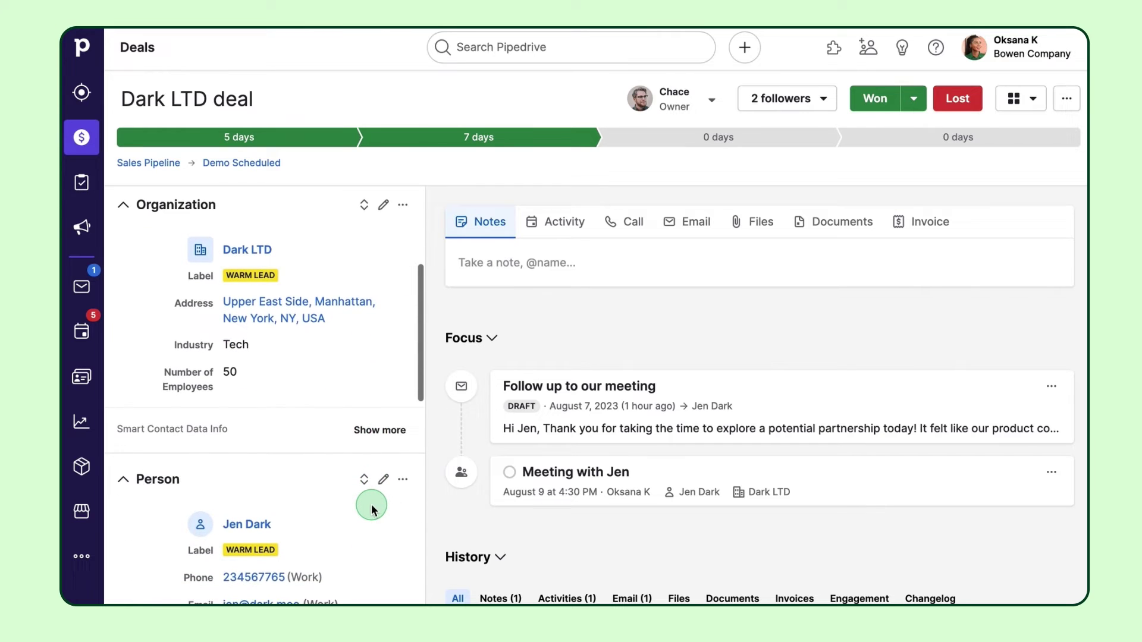
{"action": "scroll", "coordinate": [371, 508], "scroll_direction": "down", "scroll_amount": 5}
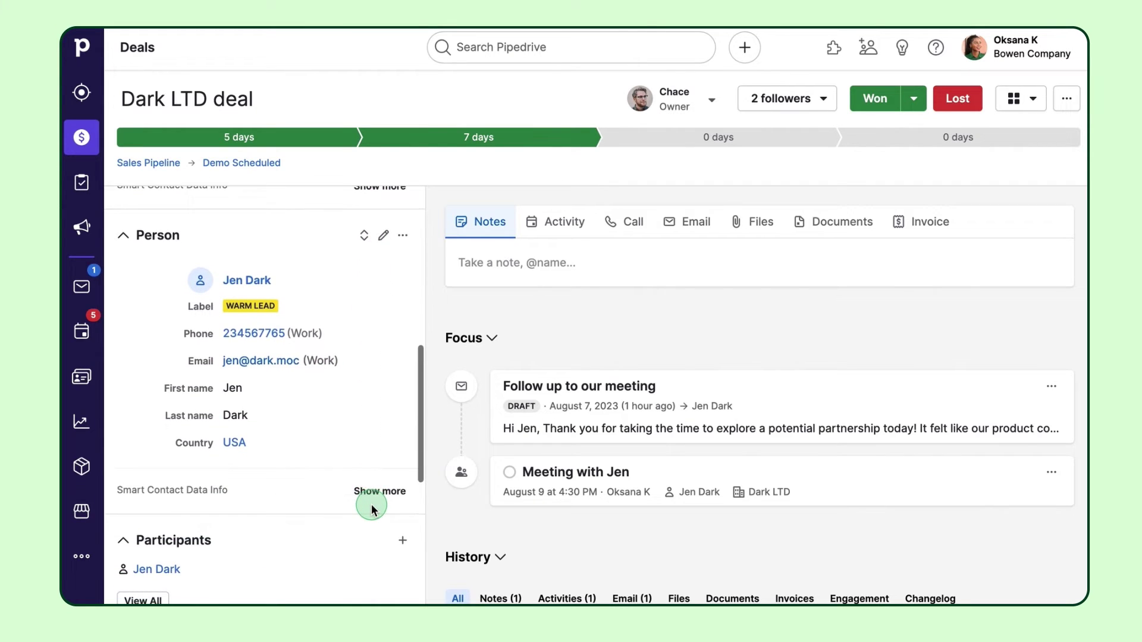
{"action": "scroll", "coordinate": [371, 509], "scroll_direction": "down", "scroll_amount": 1}
{"action": "scroll", "coordinate": [373, 507], "scroll_direction": "up", "scroll_amount": 2}
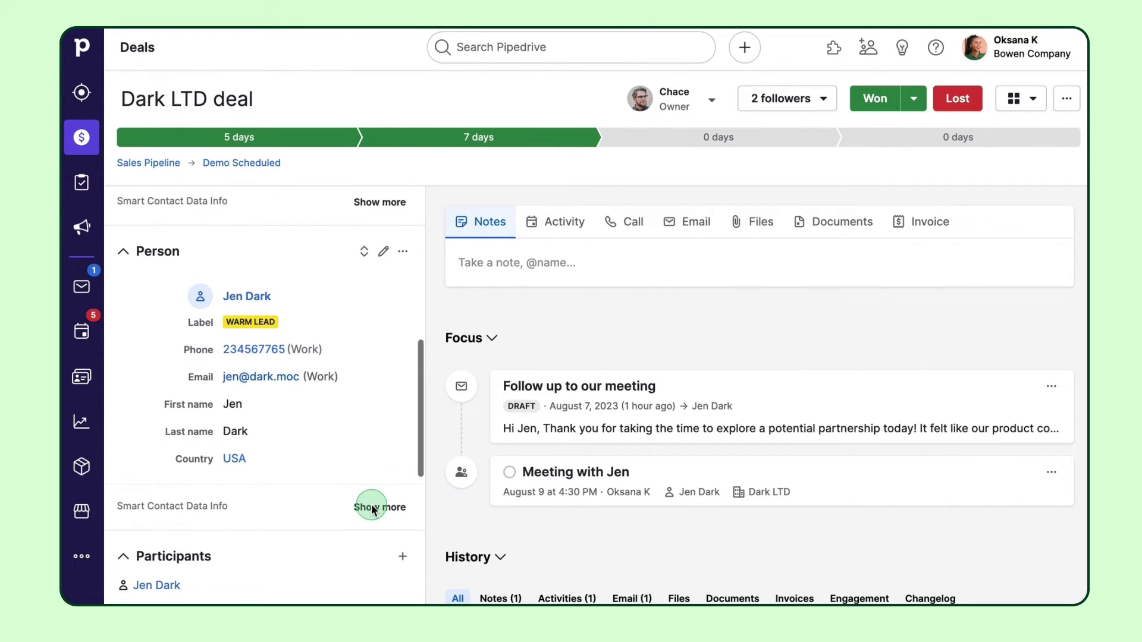
{"action": "left_click", "coordinate": [403, 252]}
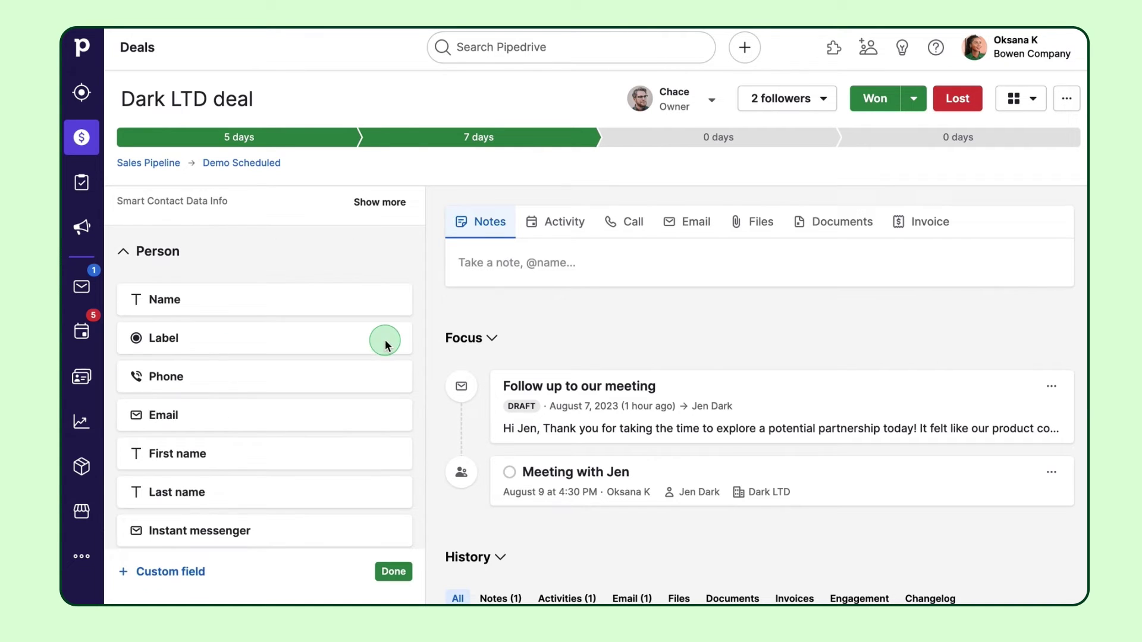
Step: Preview a new custom person field and its field types, then cancel it
{"action": "scroll", "coordinate": [384, 340], "scroll_direction": "down", "scroll_amount": 1}
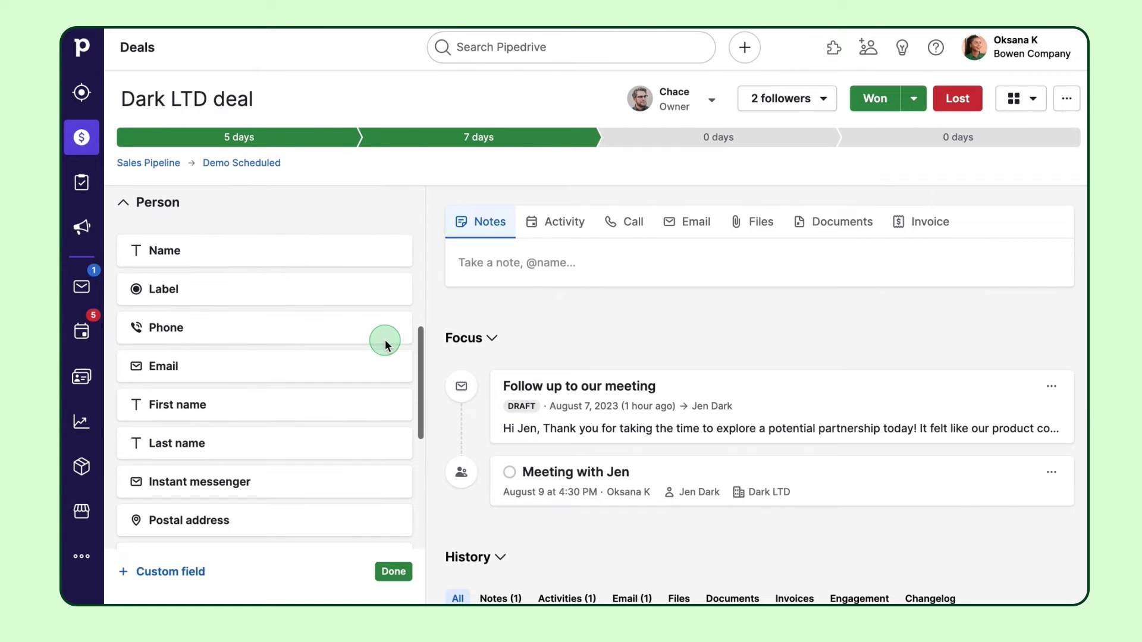
{"action": "left_click", "coordinate": [178, 573]}
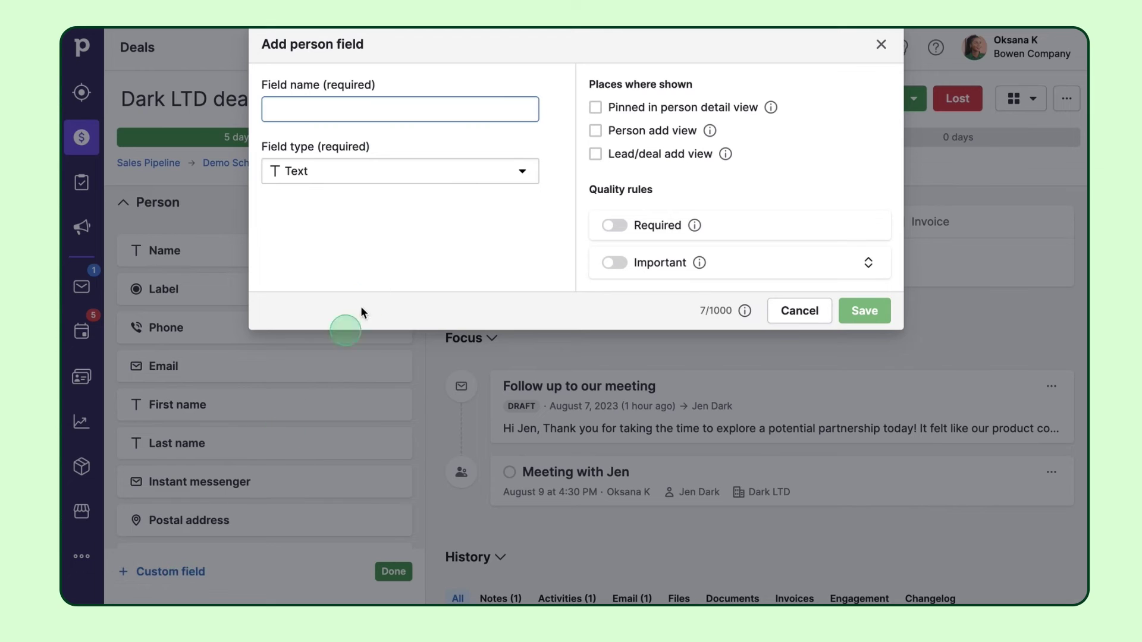
{"action": "left_click", "coordinate": [507, 178]}
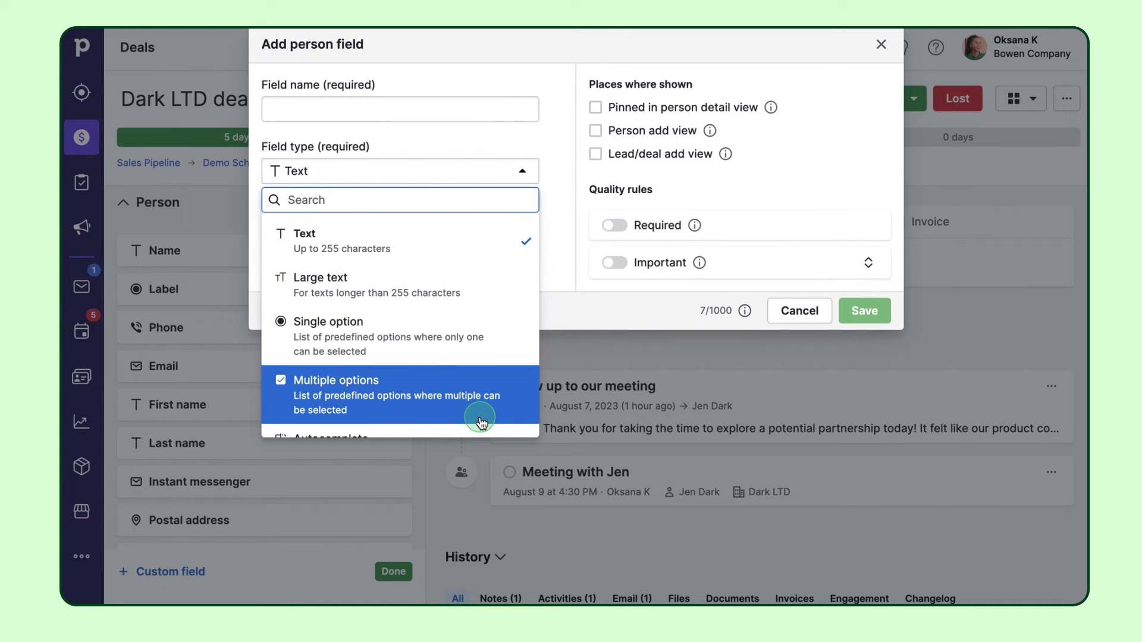
{"action": "left_click", "coordinate": [806, 307]}
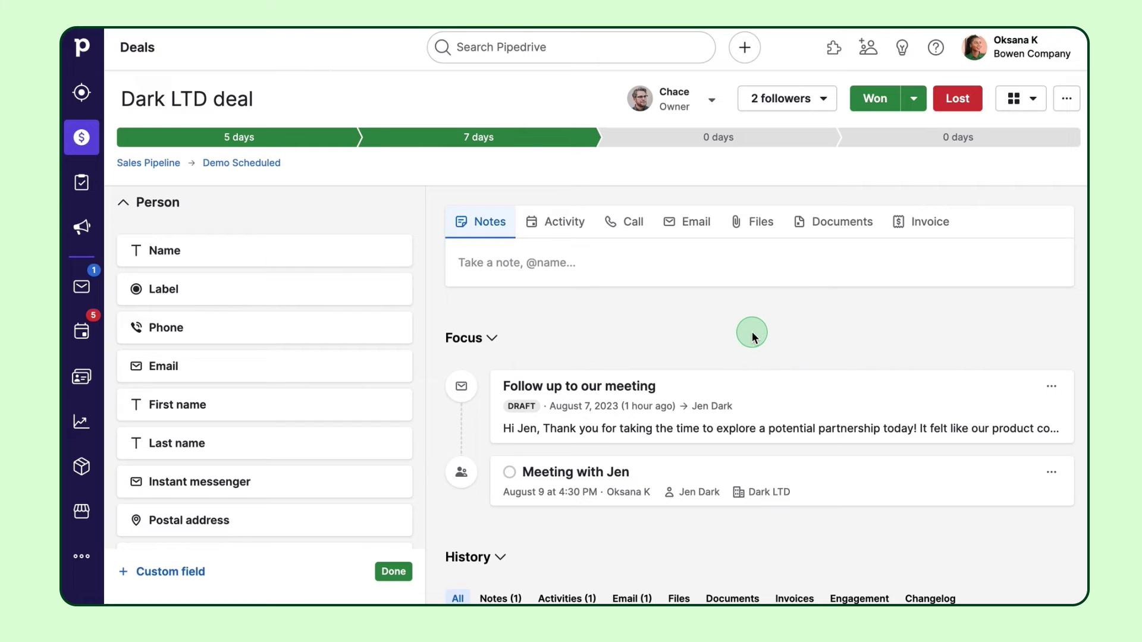
Step: Finish the Person field customization and preview the Activity, Call, Email and Files composers
{"action": "left_click", "coordinate": [393, 571]}
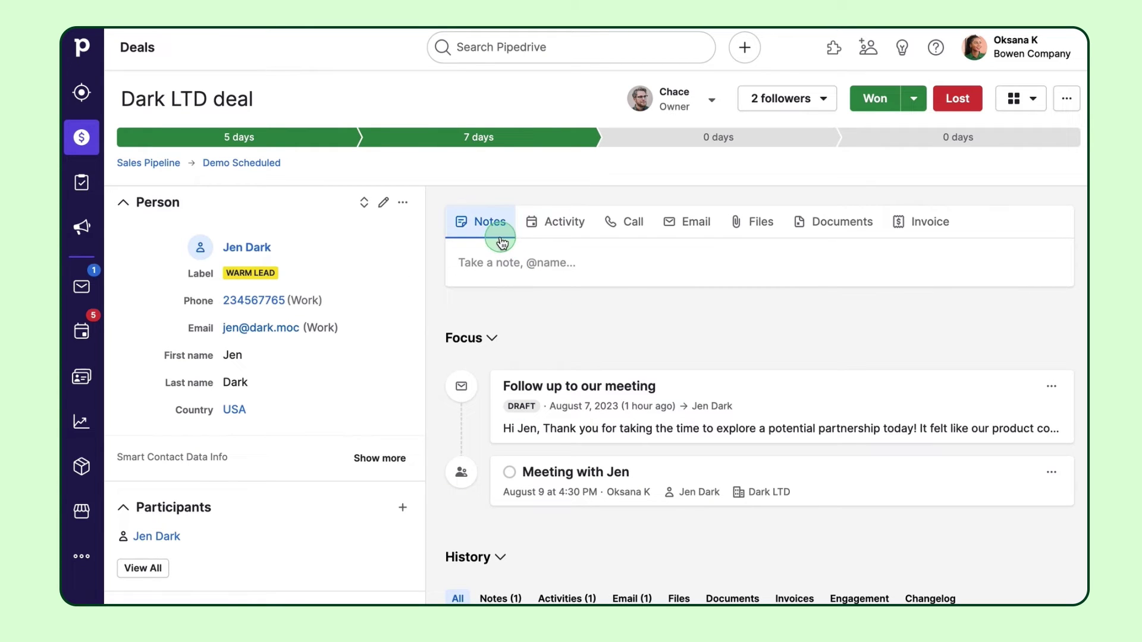
{"action": "left_click", "coordinate": [553, 232]}
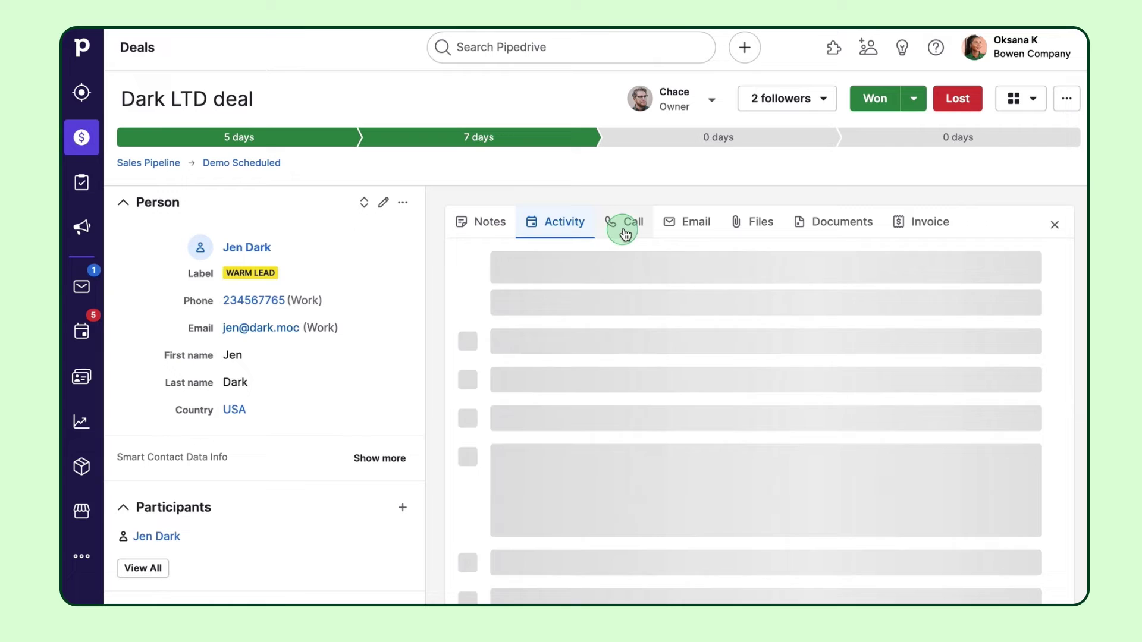
{"action": "left_click", "coordinate": [627, 224]}
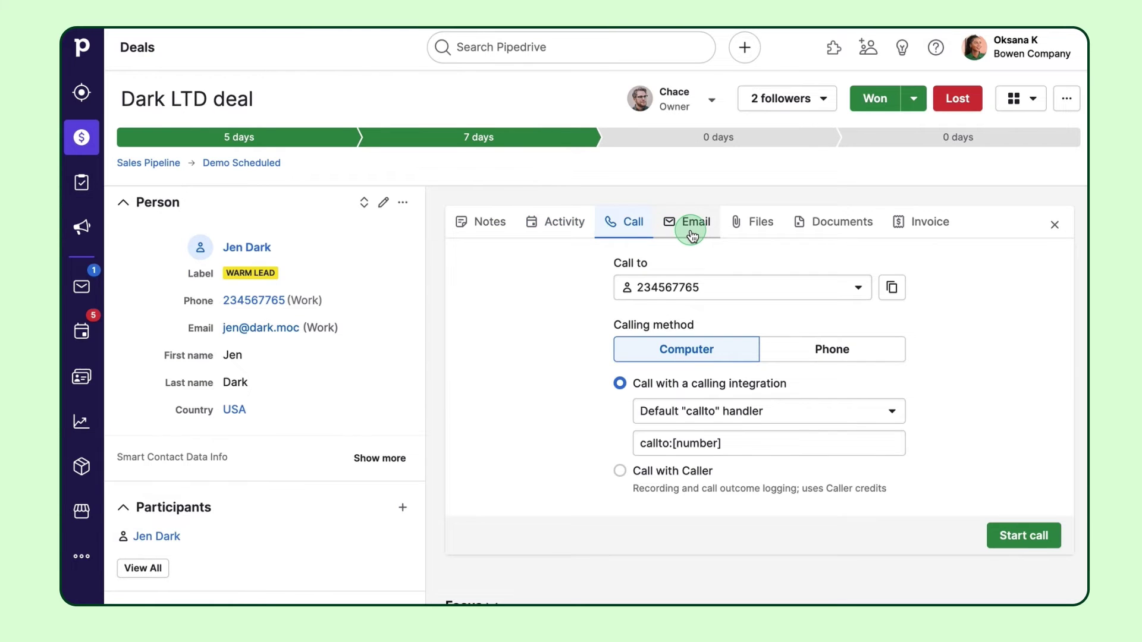
{"action": "left_click", "coordinate": [692, 236]}
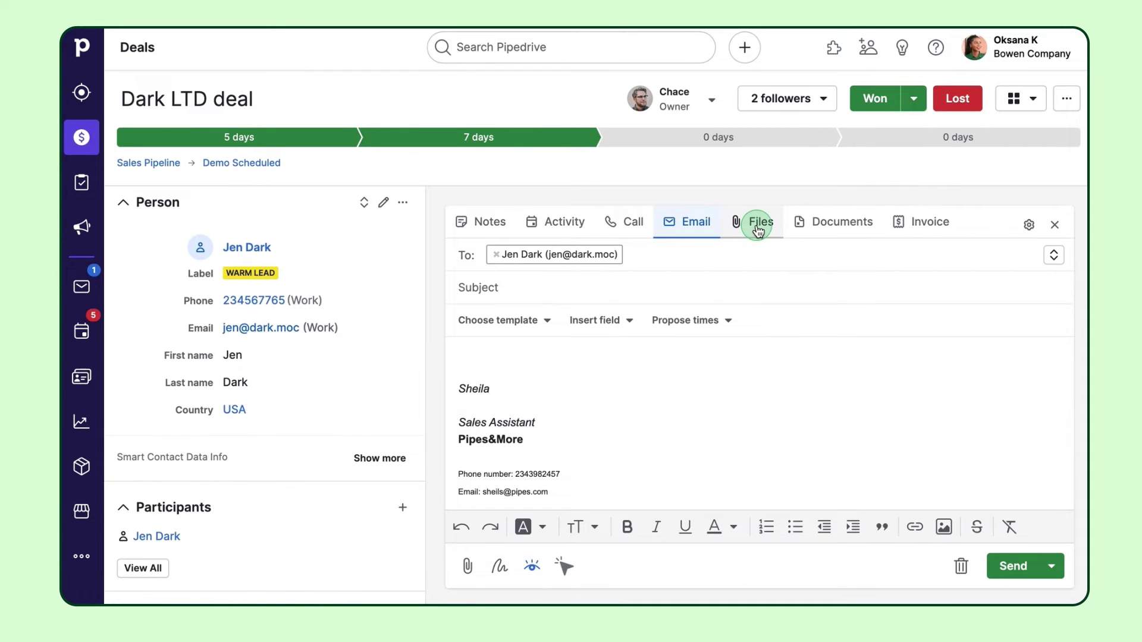
{"action": "left_click", "coordinate": [757, 230]}
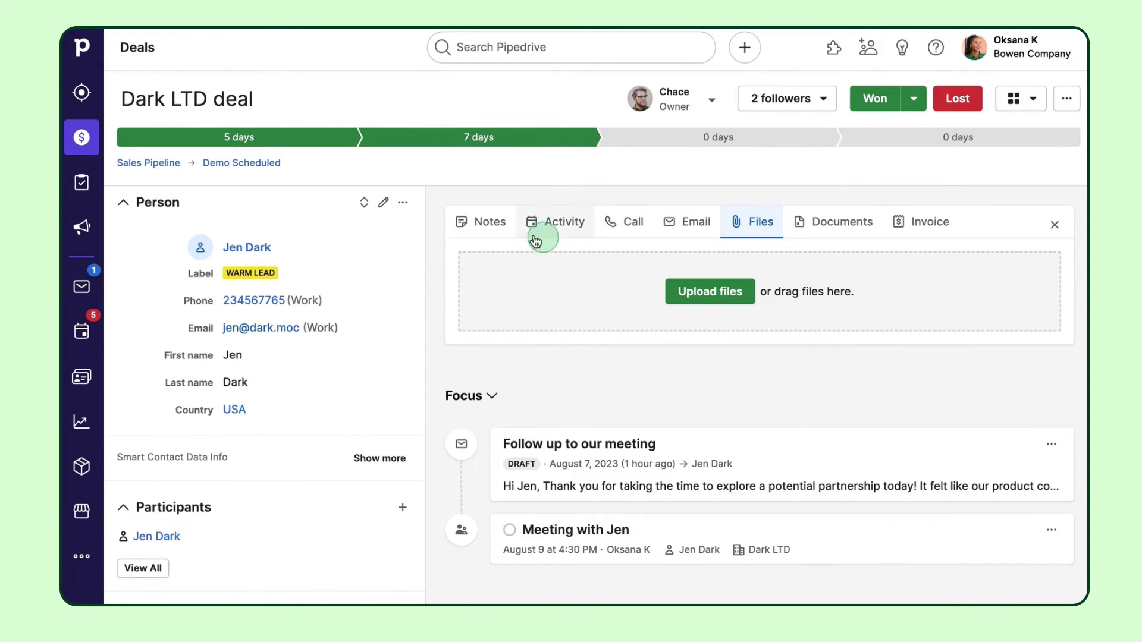
Step: Start a note on the Dark LTD deal, then close the note editor unsaved
{"action": "left_click", "coordinate": [505, 225]}
{"action": "left_click", "coordinate": [1021, 256]}
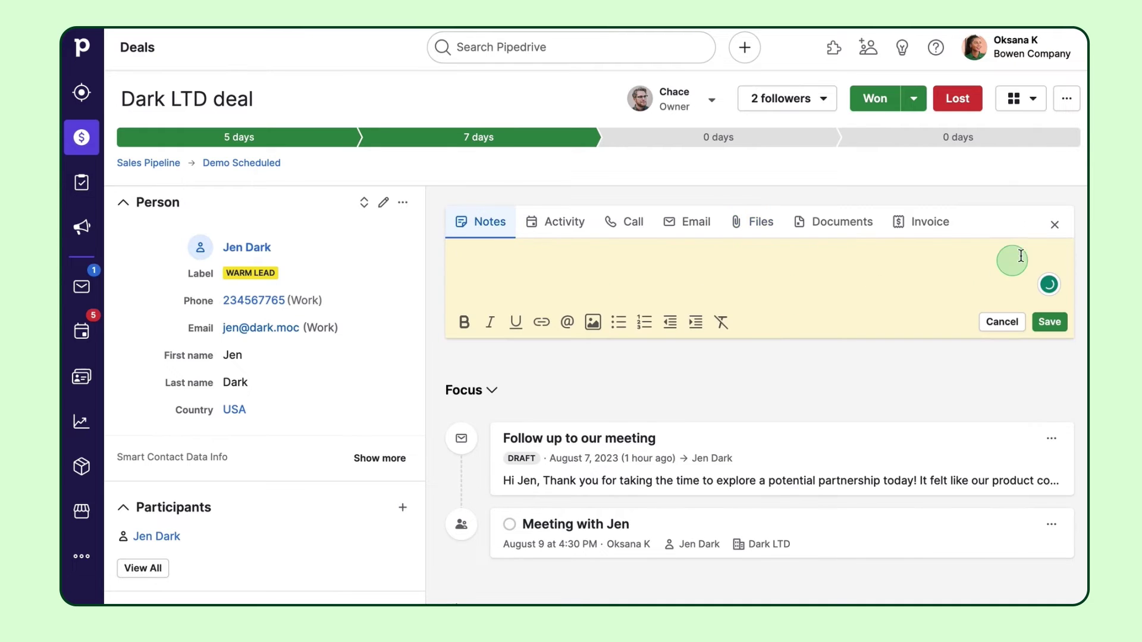
{"action": "left_click", "coordinate": [1055, 229]}
Step: Scroll to the History list with Demo updated.jpg, Invoice_NO_23393542 and the note
{"action": "scroll", "coordinate": [806, 318], "scroll_direction": "down", "scroll_amount": 2}
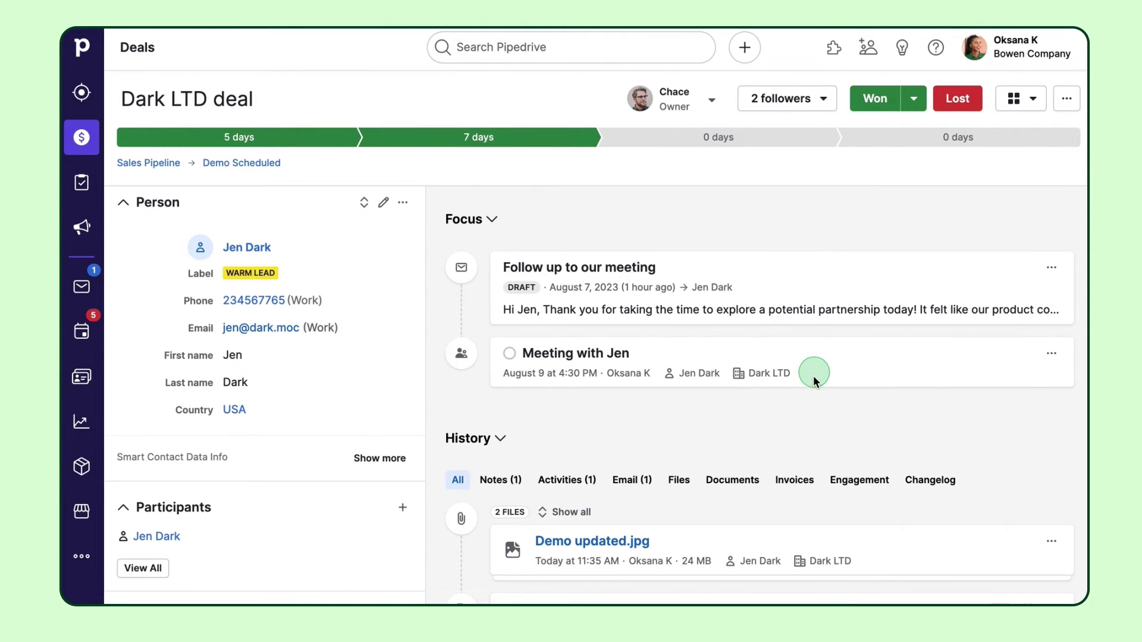
{"action": "scroll", "coordinate": [814, 381], "scroll_direction": "down", "scroll_amount": 4}
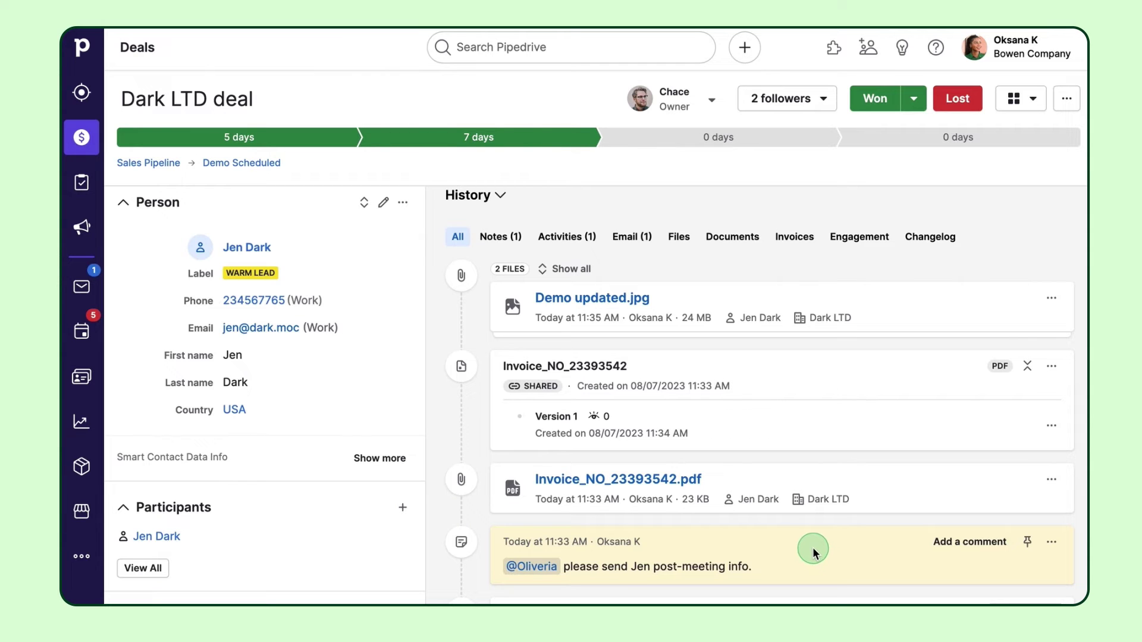
Step: Open the '[Important] Pipedrive Integration Checklist' email in Sales Inbox and list the Add new deal options
{"action": "left_click", "coordinate": [97, 290]}
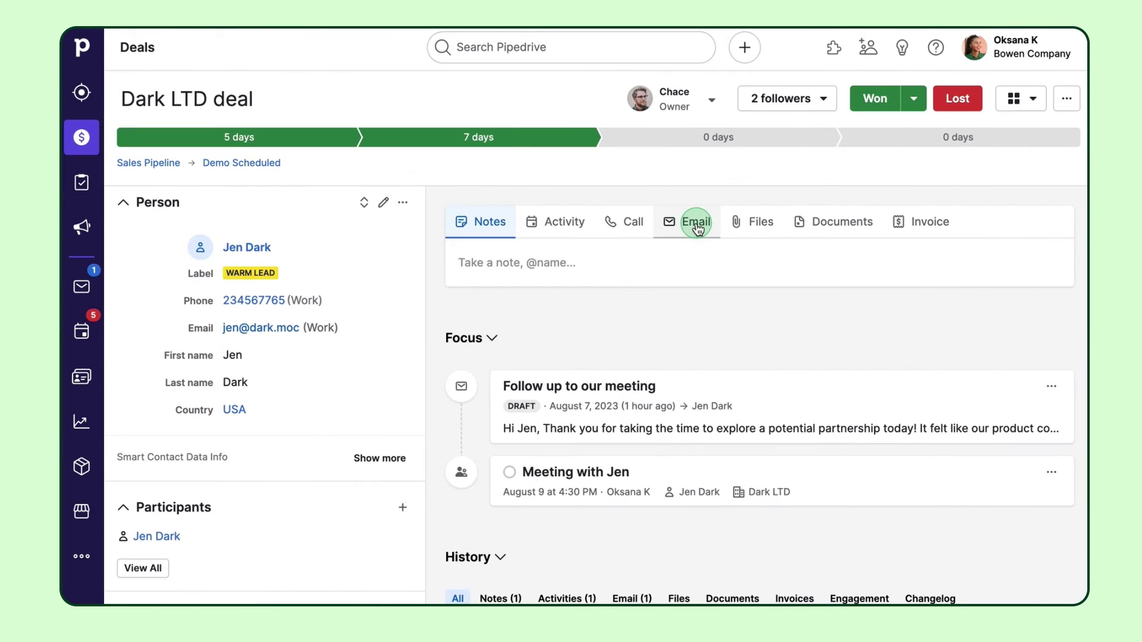
{"action": "left_click", "coordinate": [695, 222]}
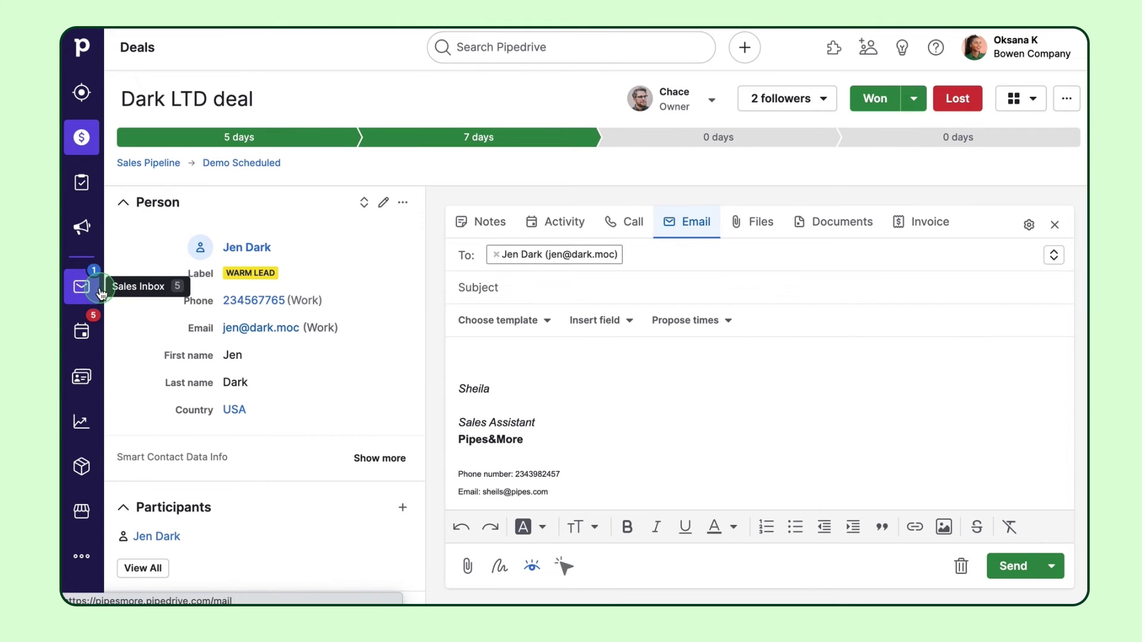
{"action": "left_click", "coordinate": [81, 287]}
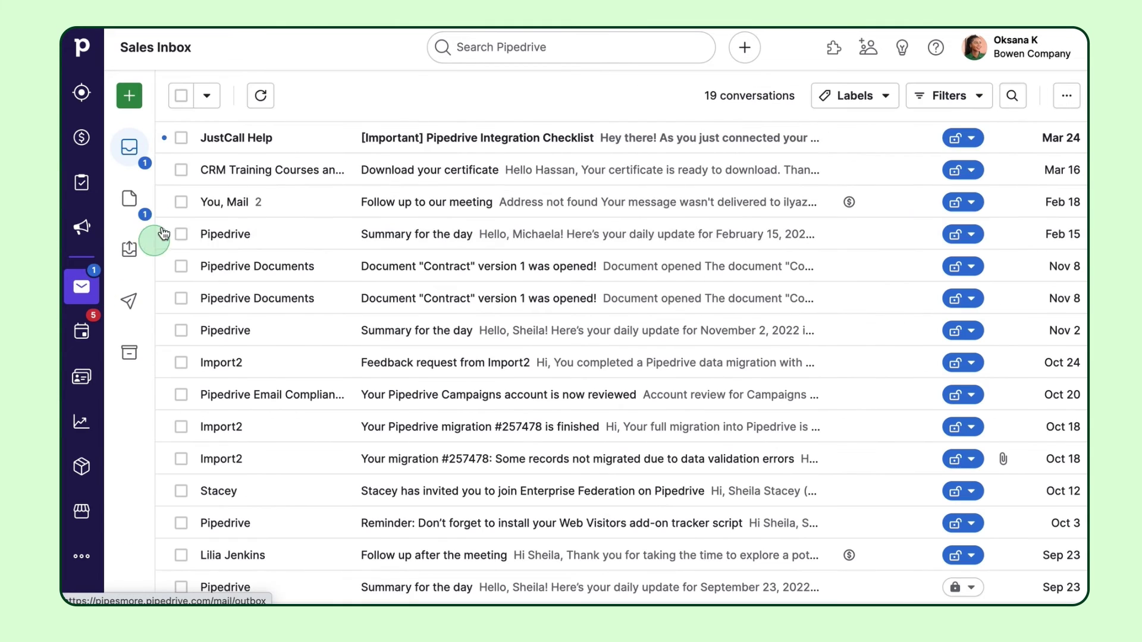
{"action": "left_click", "coordinate": [315, 147]}
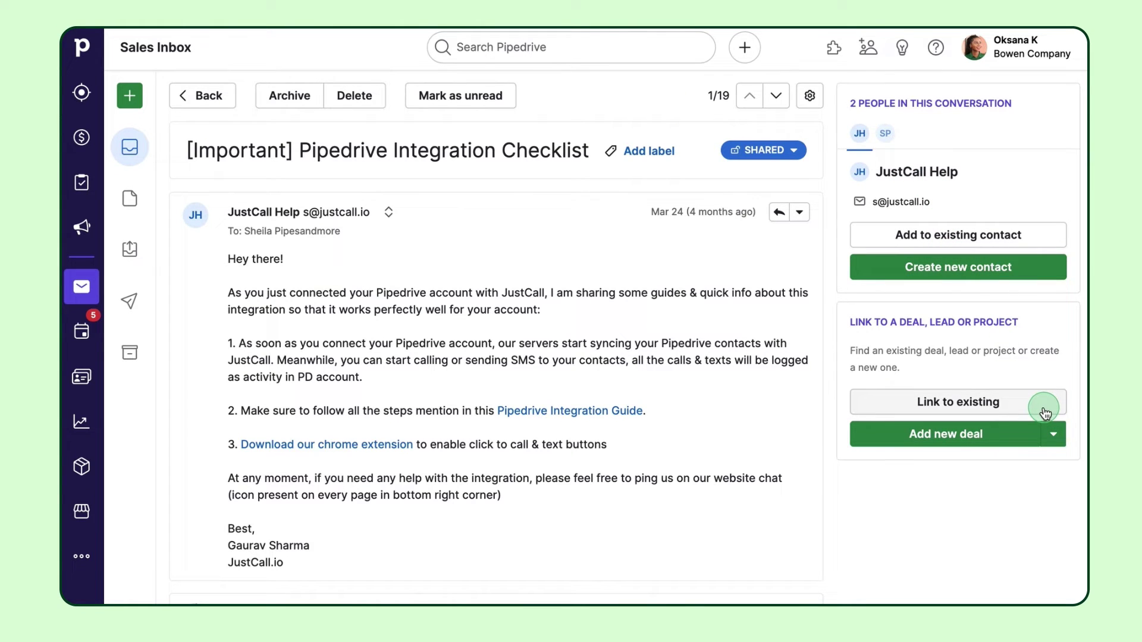
{"action": "left_click", "coordinate": [1056, 444]}
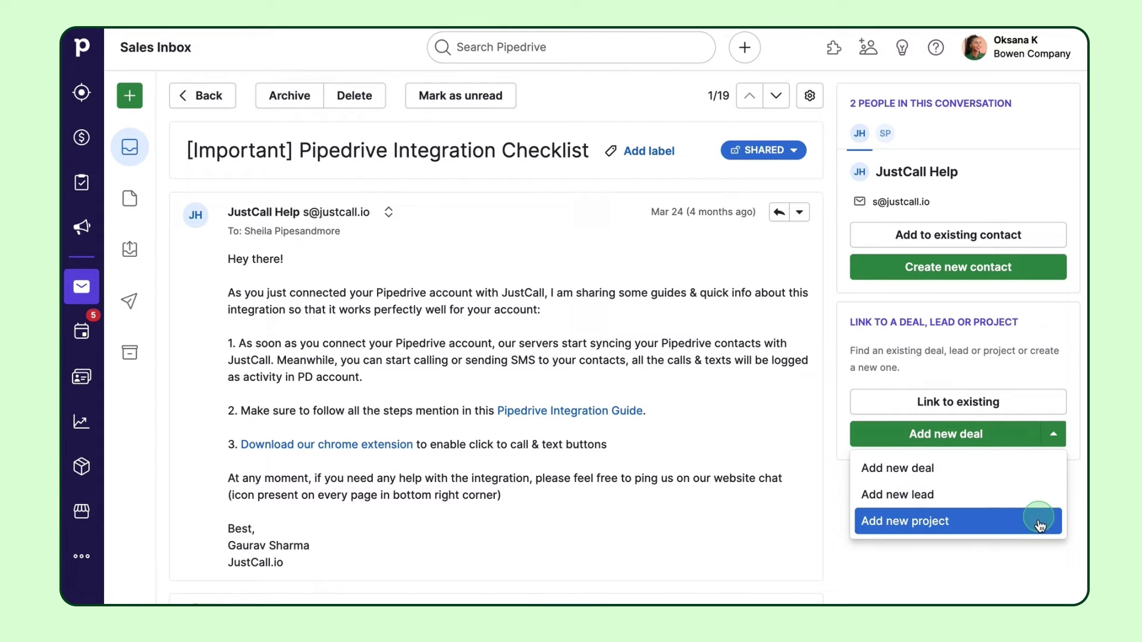
Step: Compose a new email filled from the Intro template, giving it the subject 'Request'
{"action": "left_click", "coordinate": [130, 95]}
{"action": "left_click", "coordinate": [250, 205]}
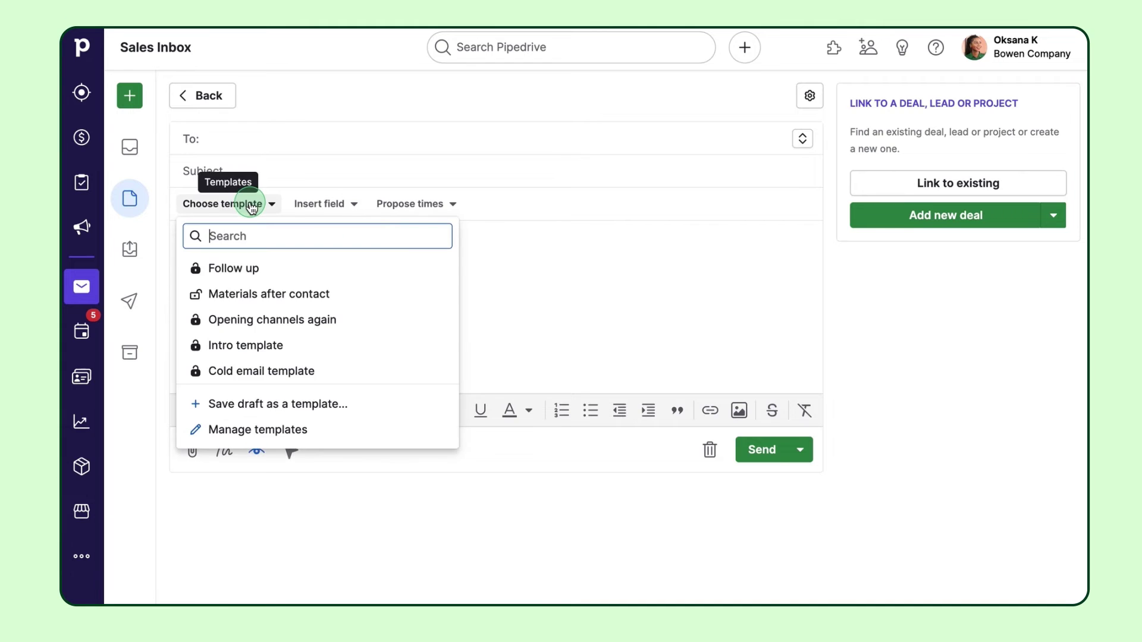
{"action": "left_click", "coordinate": [294, 351]}
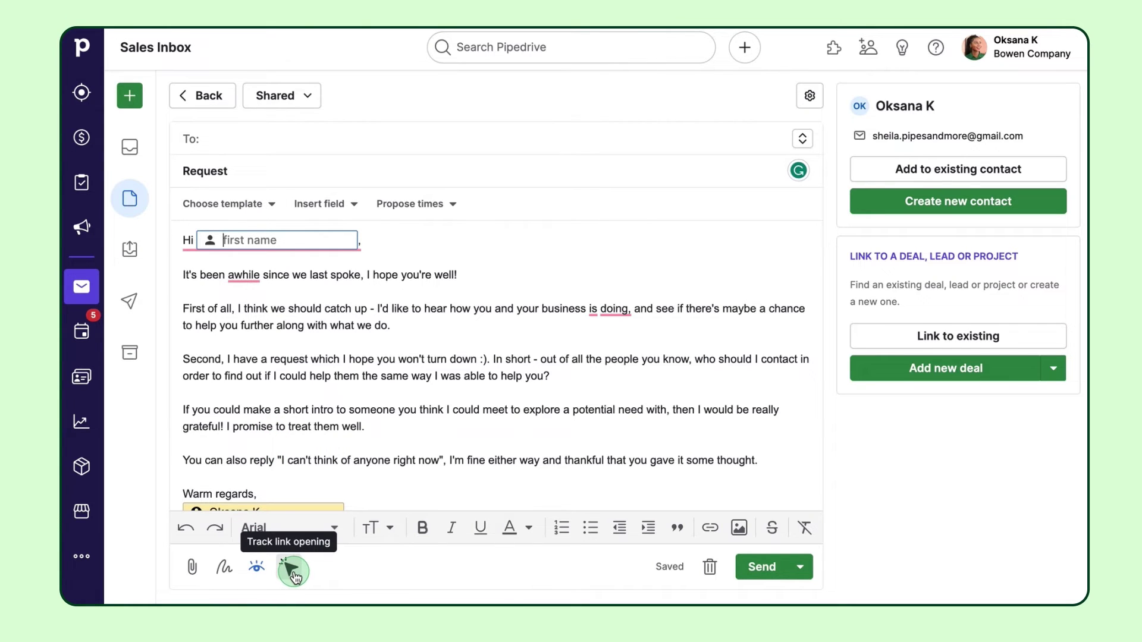
Step: Start a group email to the first three People contacts, then close it and deselect them
{"action": "left_click", "coordinate": [81, 376]}
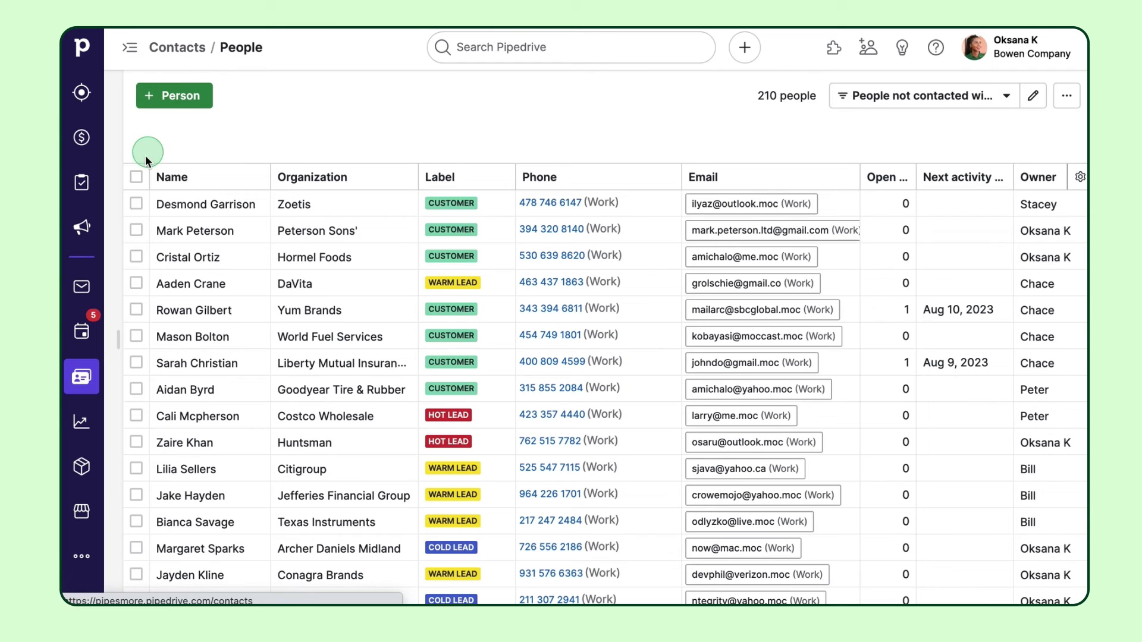
{"action": "left_click", "coordinate": [136, 204]}
{"action": "left_click", "coordinate": [136, 230]}
{"action": "left_click", "coordinate": [136, 256]}
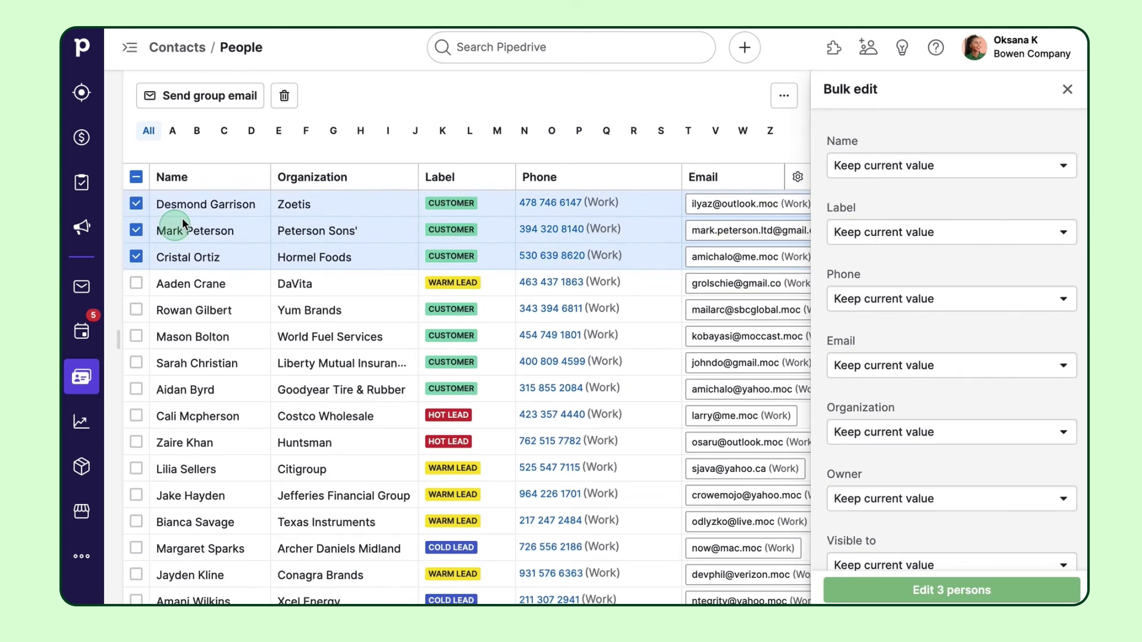
{"action": "left_click", "coordinate": [237, 97]}
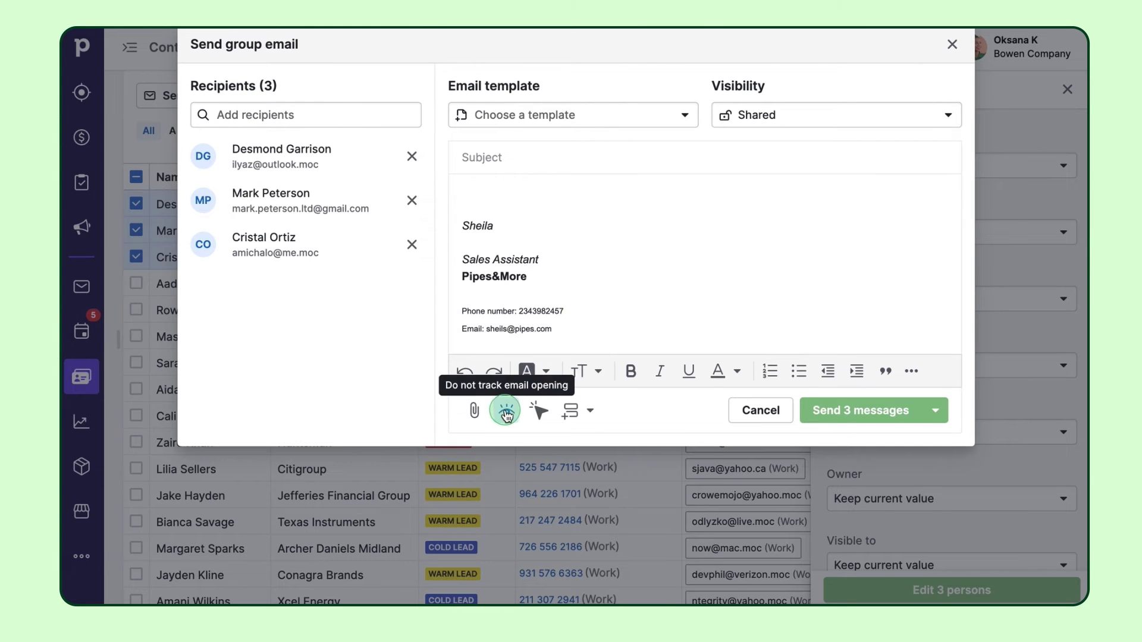
{"action": "left_click", "coordinate": [952, 46]}
{"action": "left_click", "coordinate": [1067, 89]}
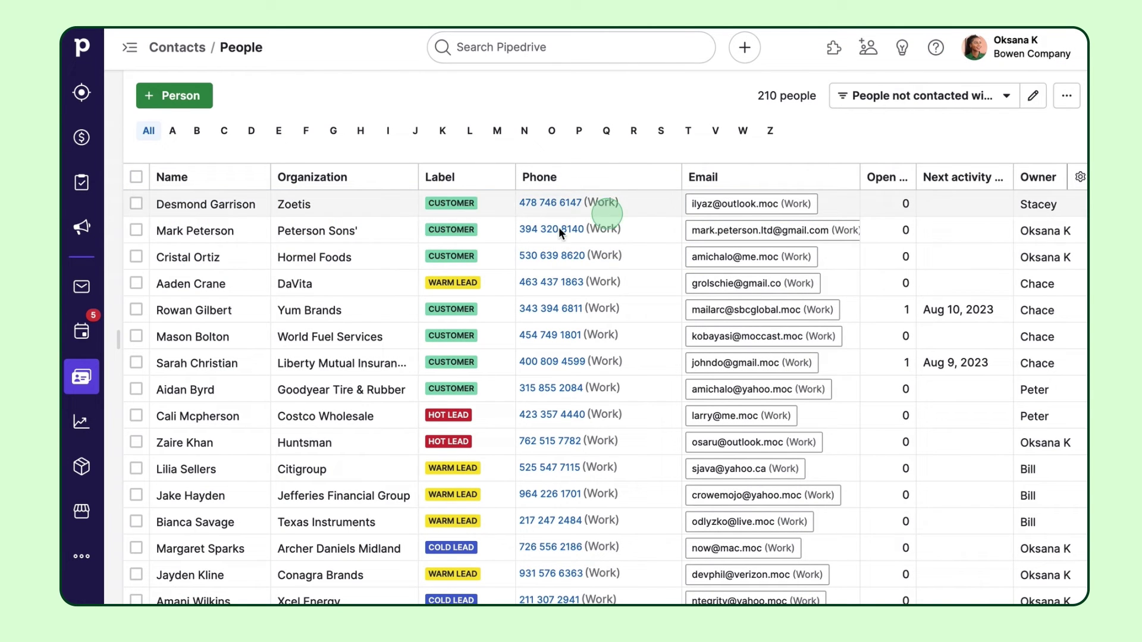
{"action": "left_click", "coordinate": [82, 332]}
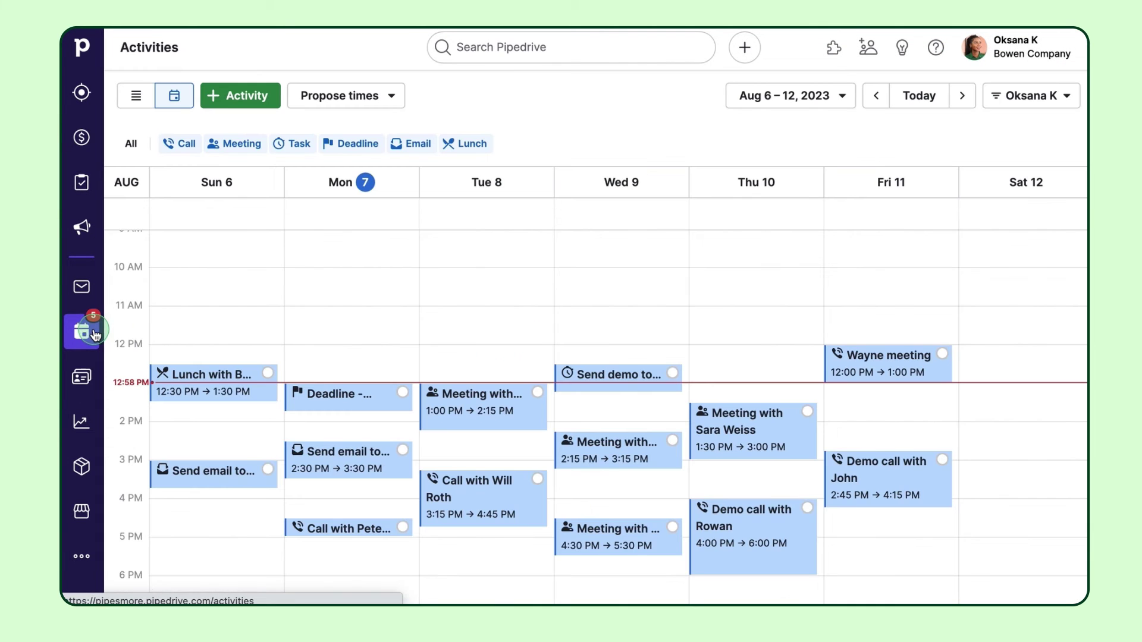
{"action": "scroll", "coordinate": [311, 375], "scroll_direction": "down", "scroll_amount": 2}
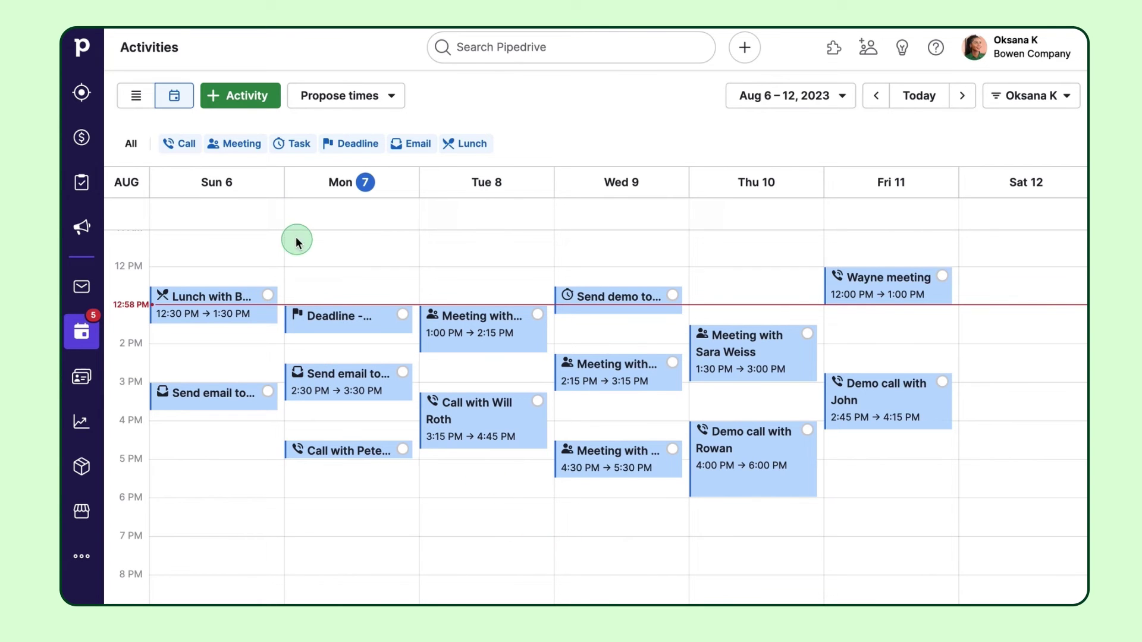
{"action": "left_click", "coordinate": [83, 143]}
{"action": "left_click", "coordinate": [330, 235]}
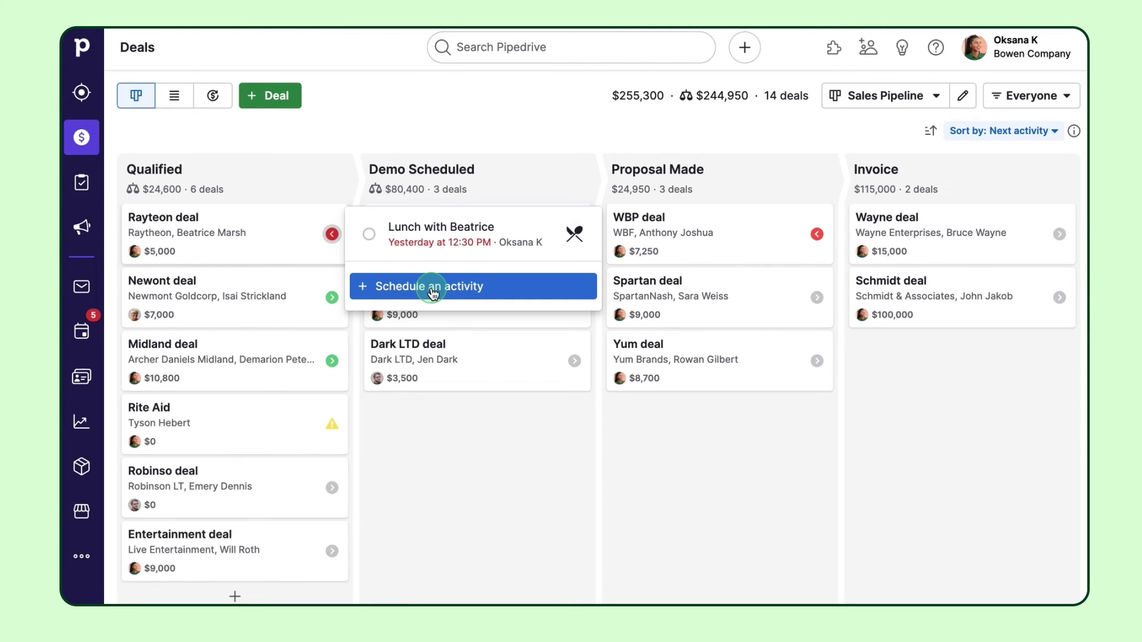
{"action": "left_click", "coordinate": [275, 237]}
{"action": "left_click", "coordinate": [563, 235]}
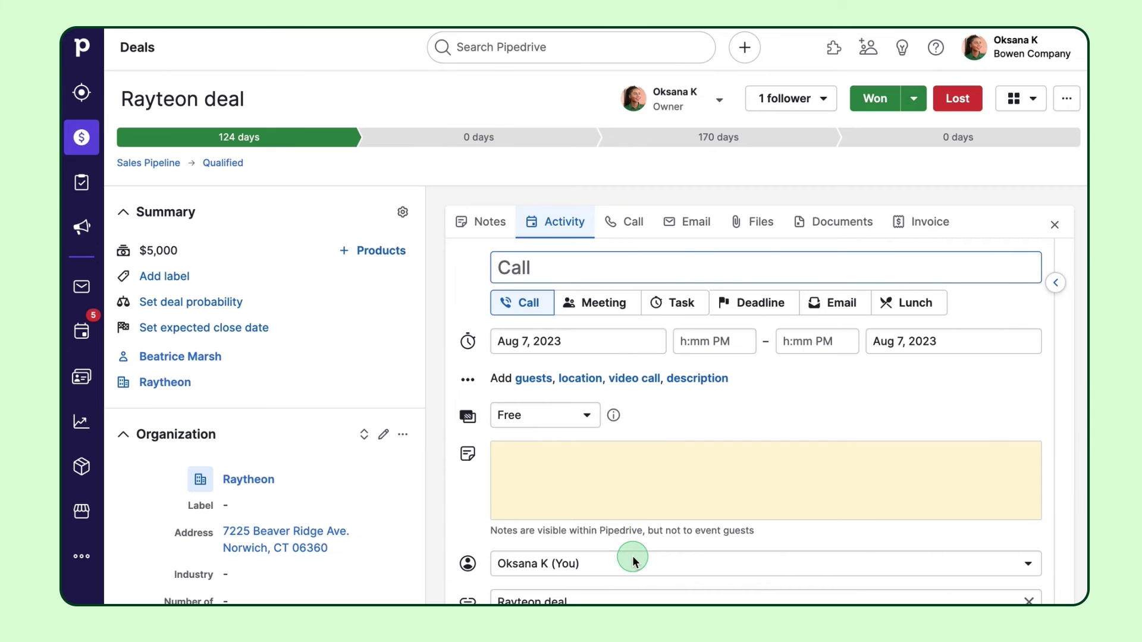
{"action": "left_click", "coordinate": [105, 336]}
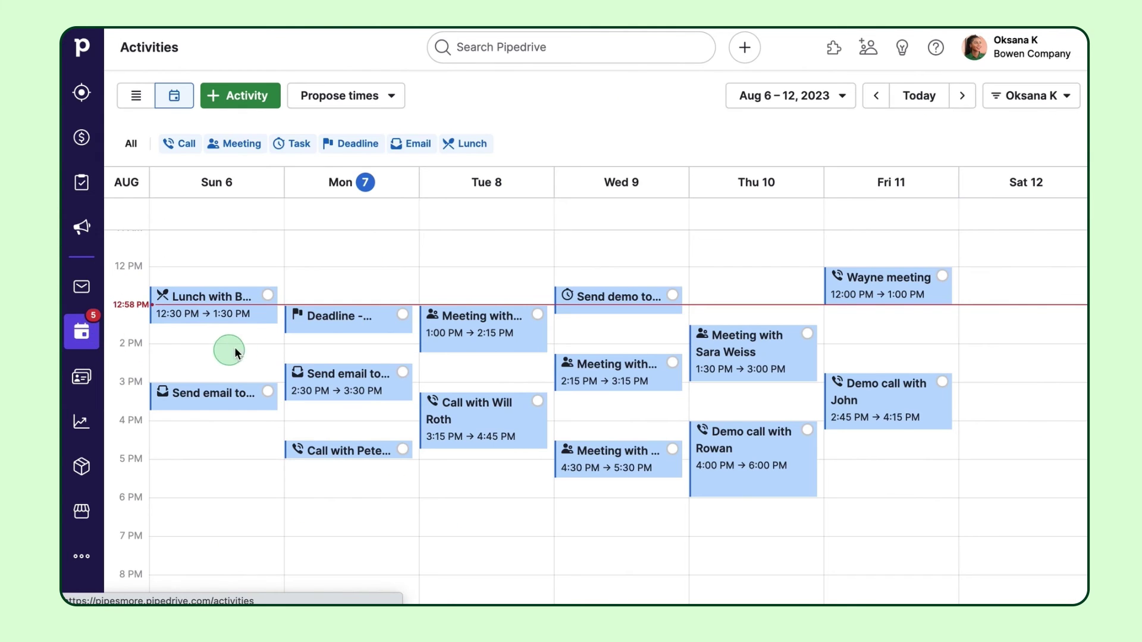
Step: Show today's activities as a list and begin picking proposed meeting times
{"action": "left_click", "coordinate": [148, 96]}
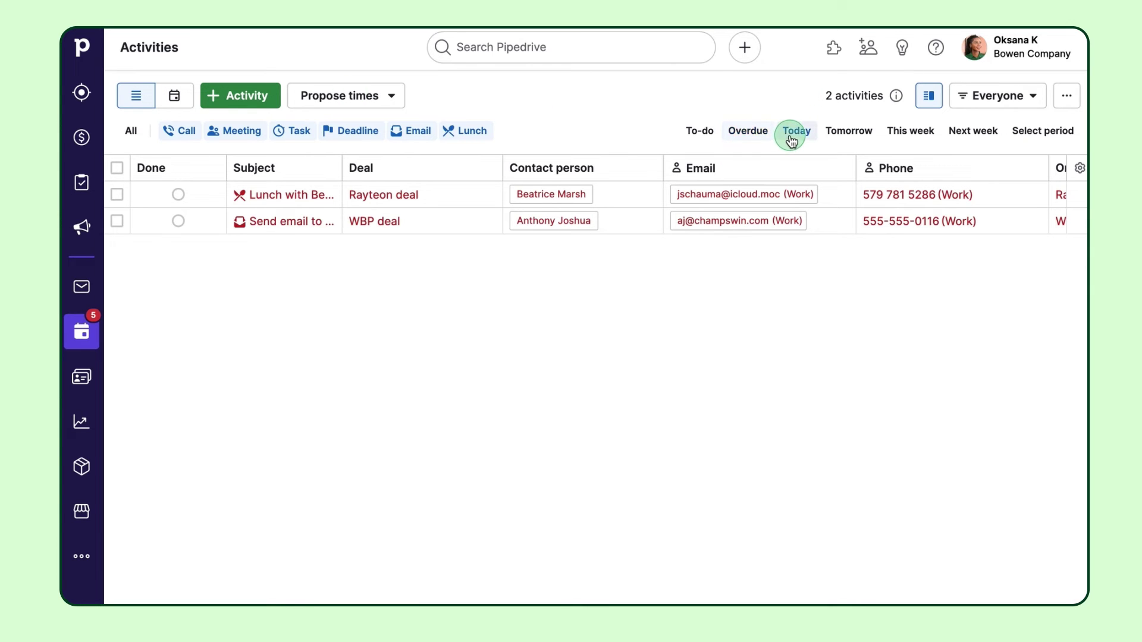
{"action": "left_click", "coordinate": [746, 288]}
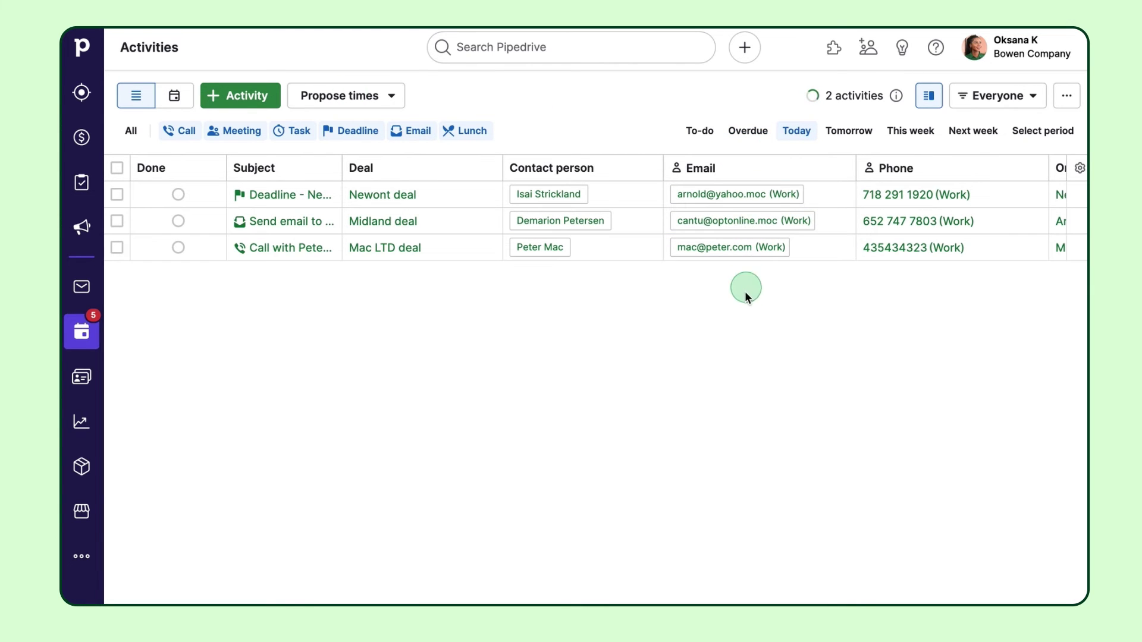
{"action": "left_click", "coordinate": [393, 97]}
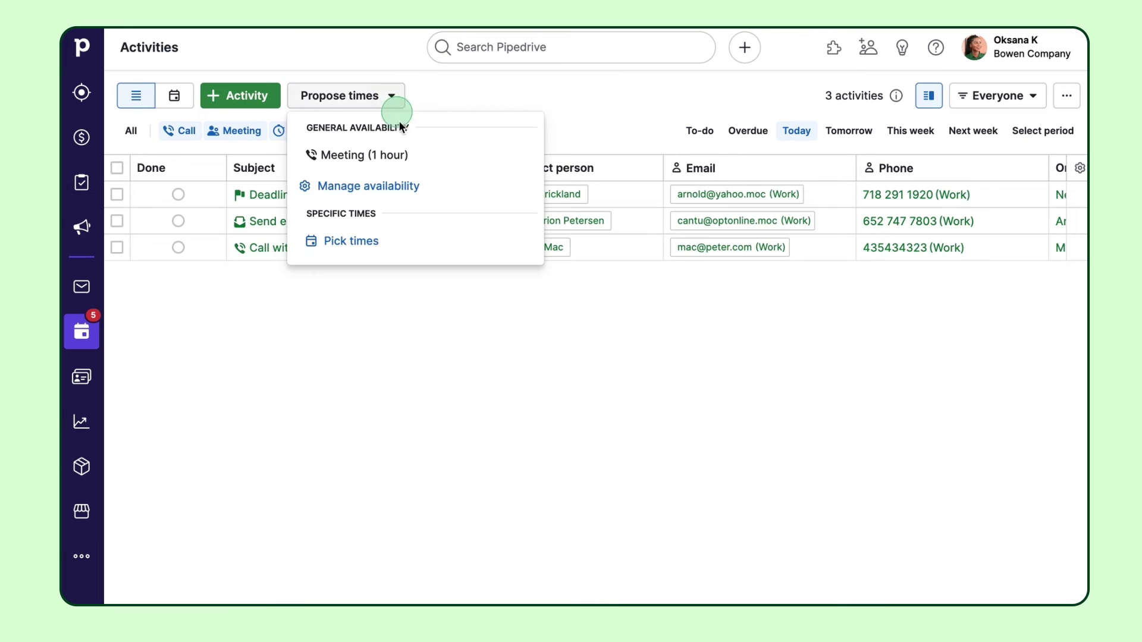
{"action": "left_click", "coordinate": [416, 241]}
Step: Propose a Tue 8, 12:00 PM meeting slot and finish sharing the time proposal
{"action": "left_click", "coordinate": [525, 173]}
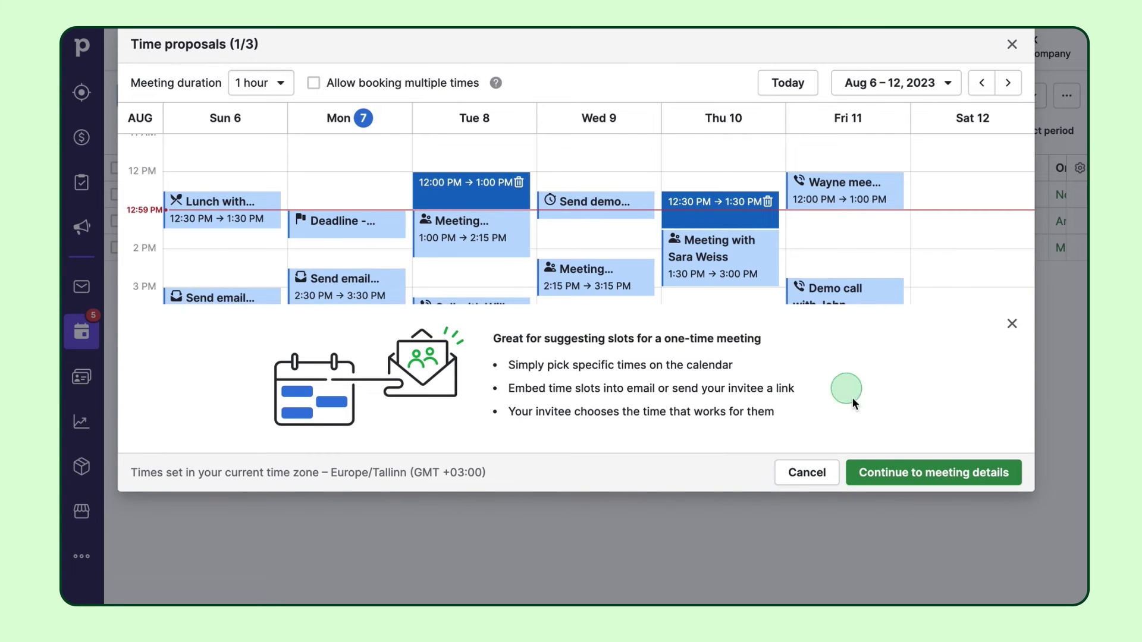
{"action": "left_click", "coordinate": [881, 471]}
{"action": "left_click", "coordinate": [970, 591]}
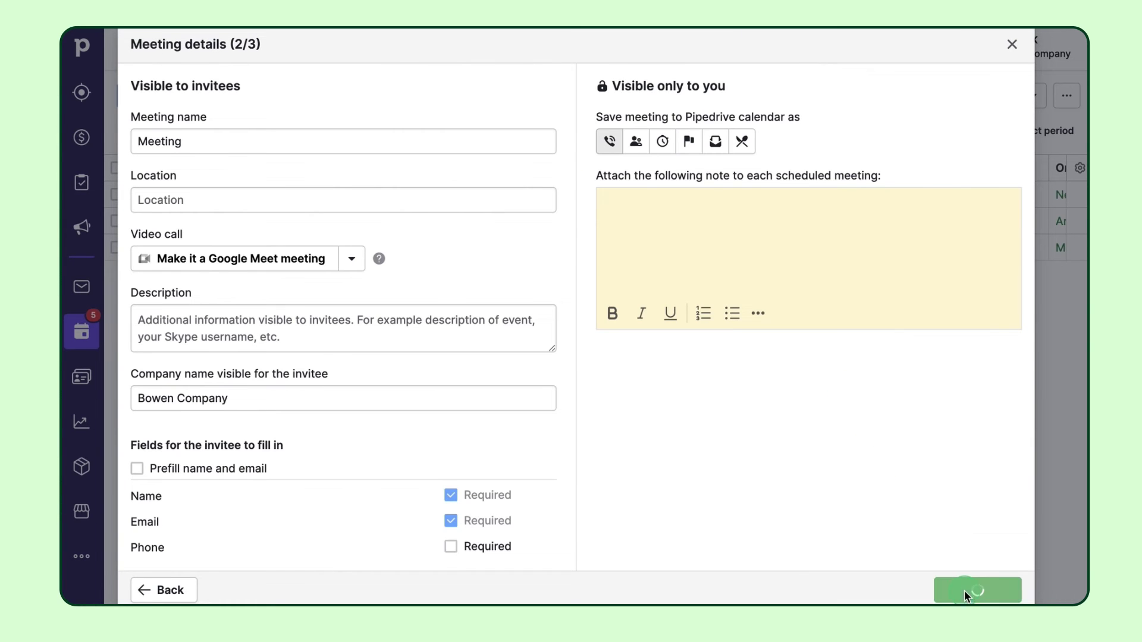
{"action": "left_click", "coordinate": [562, 293]}
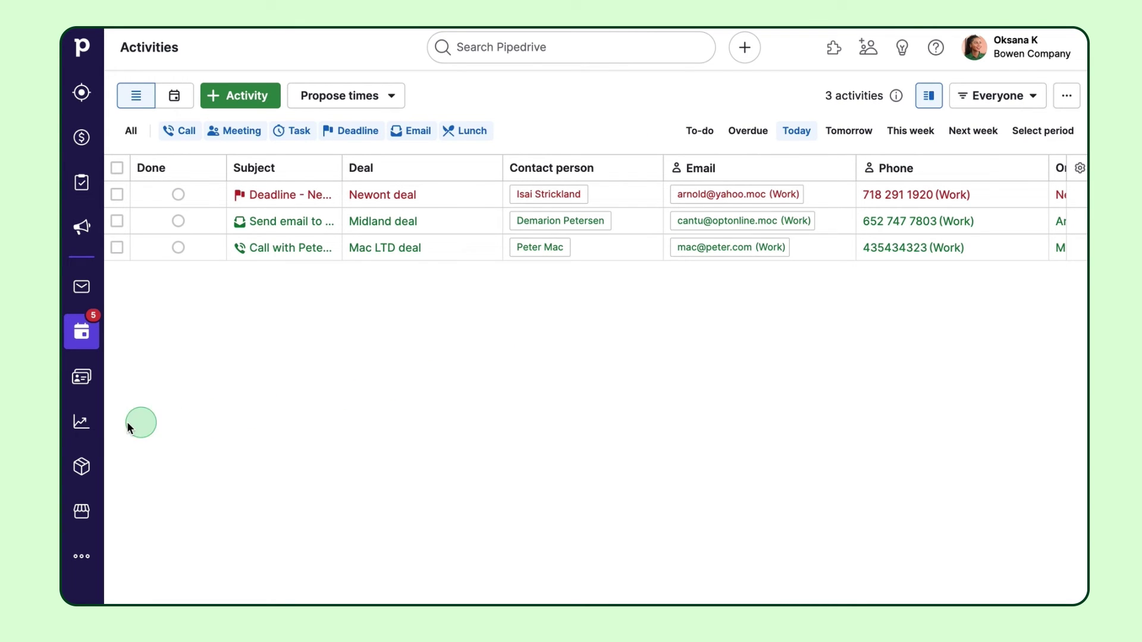
{"action": "left_click", "coordinate": [66, 423]}
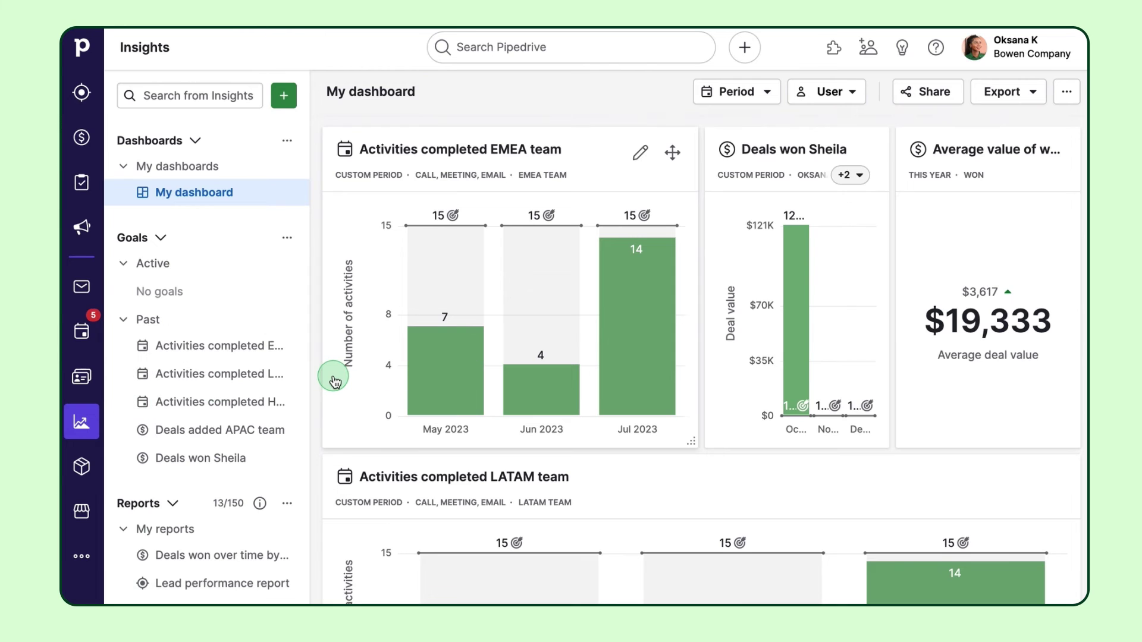
Step: Scroll down the dashboard through the team activity, revenue forecast and leads charts
{"action": "scroll", "coordinate": [332, 378], "scroll_direction": "down", "scroll_amount": 3}
{"action": "scroll", "coordinate": [333, 379], "scroll_direction": "down", "scroll_amount": 3}
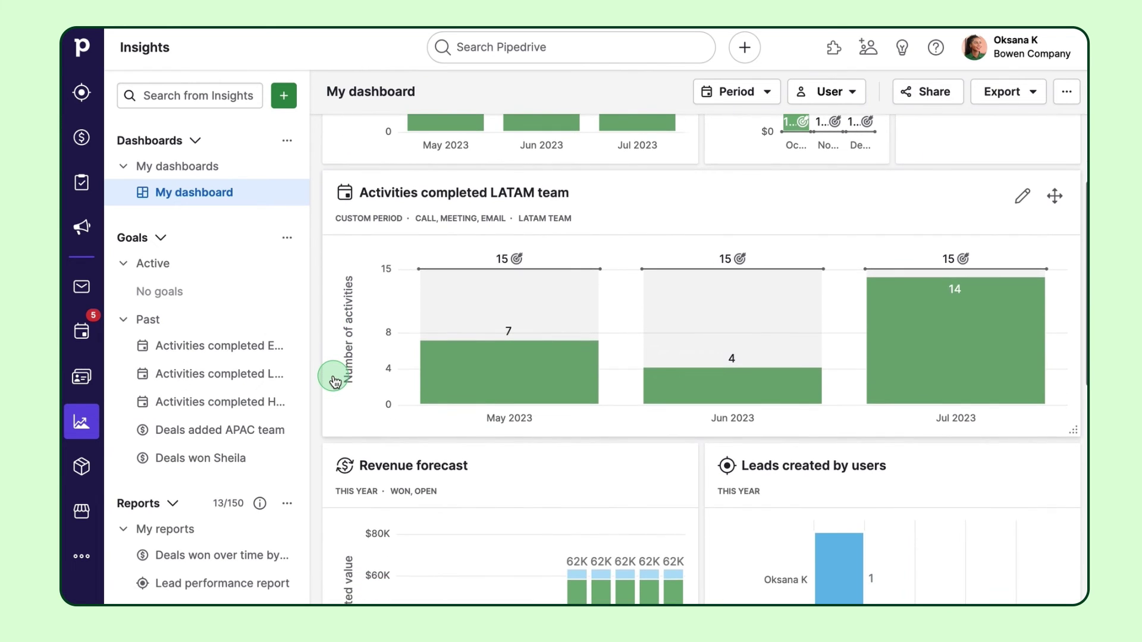
{"action": "scroll", "coordinate": [265, 483], "scroll_direction": "down", "scroll_amount": 2}
{"action": "scroll", "coordinate": [264, 483], "scroll_direction": "down", "scroll_amount": 4}
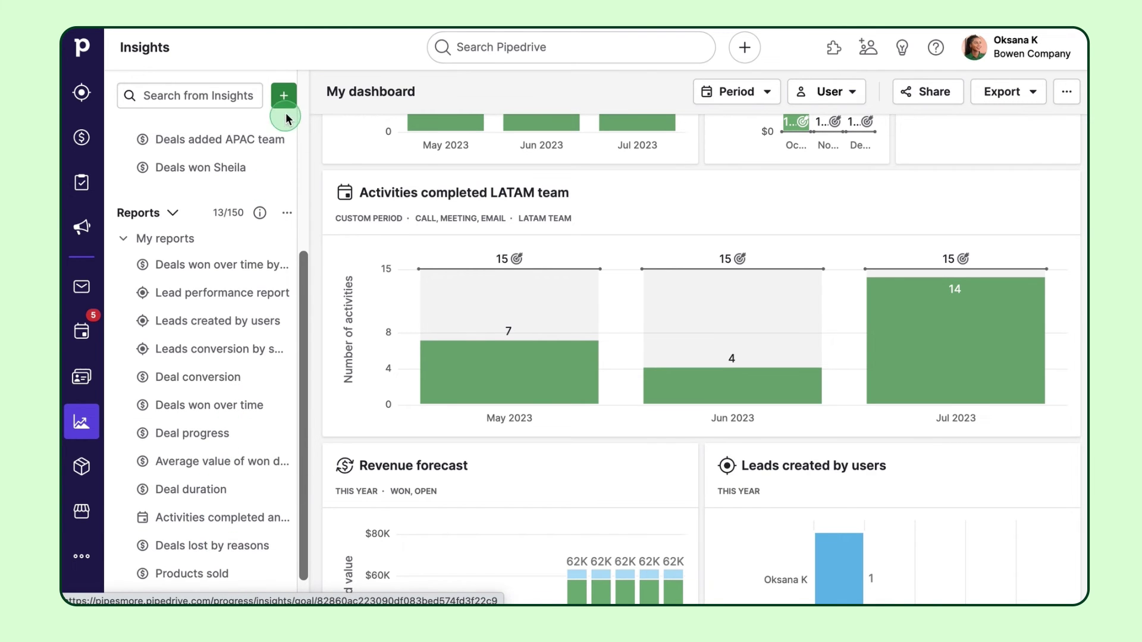
Step: Start a Deal Progress report and cancel it, then begin creating a new goal
{"action": "left_click", "coordinate": [284, 95]}
{"action": "left_click", "coordinate": [297, 132]}
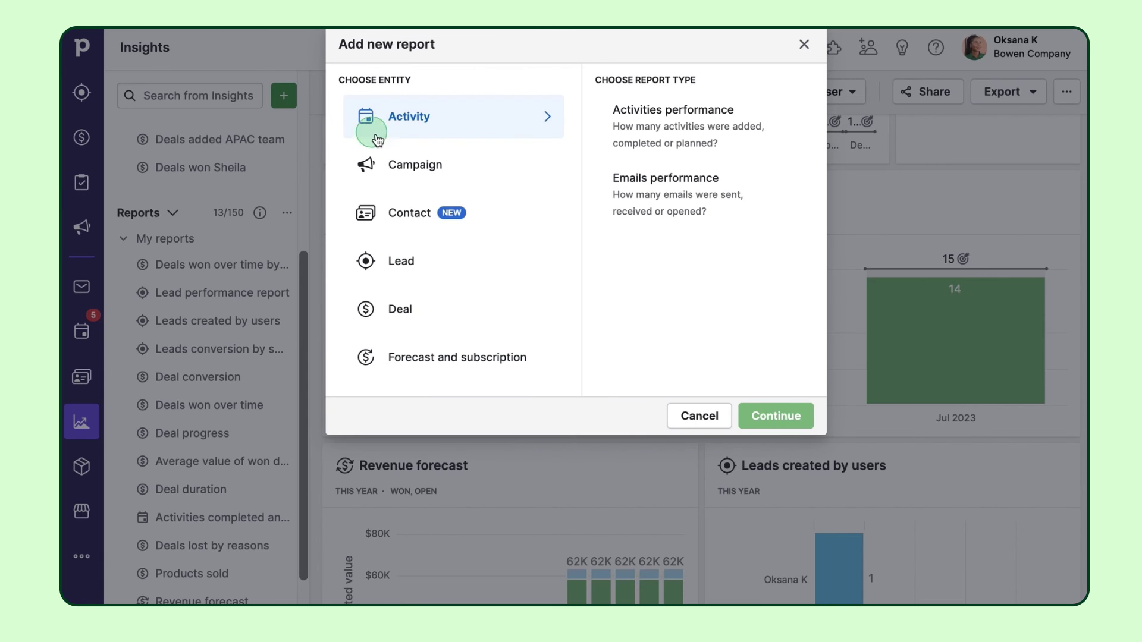
{"action": "left_click", "coordinate": [417, 308]}
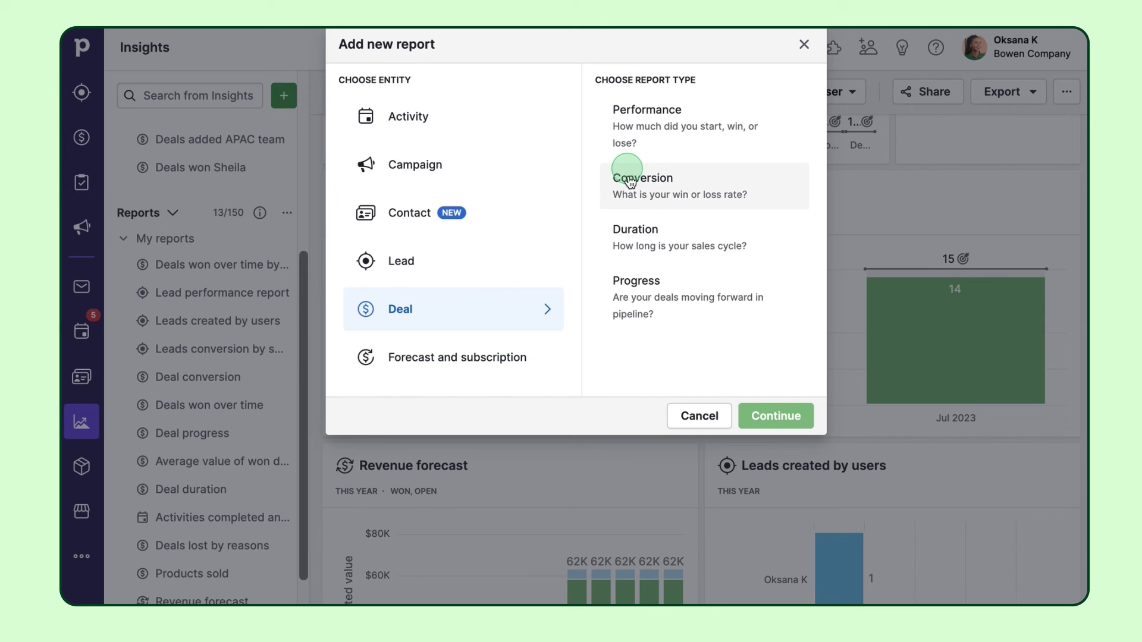
{"action": "left_click", "coordinate": [745, 315]}
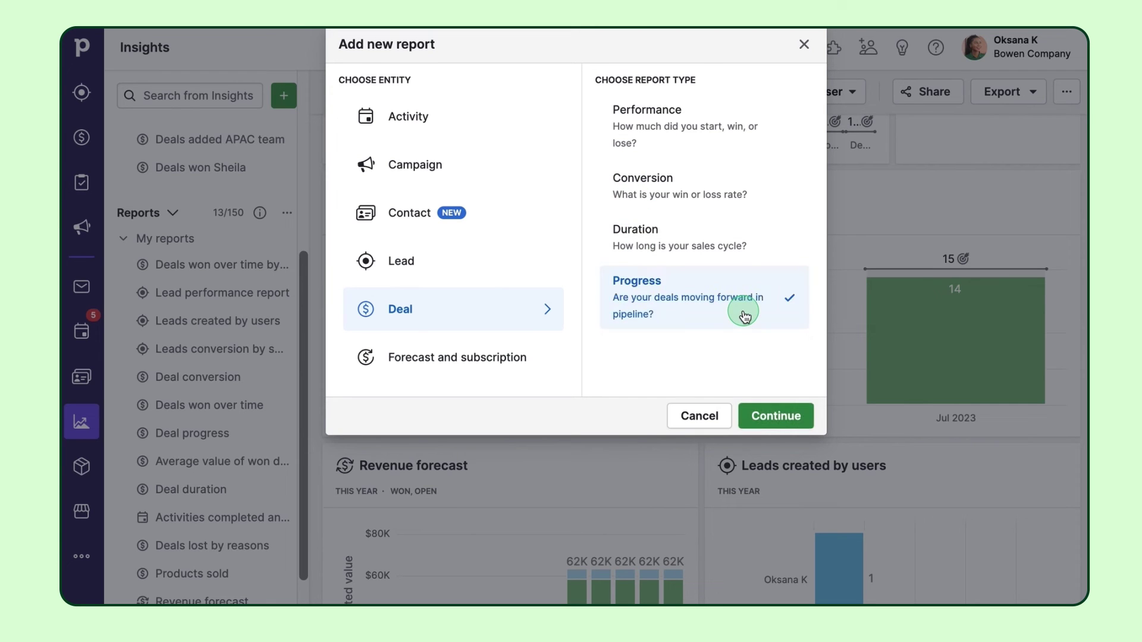
{"action": "left_click", "coordinate": [707, 416]}
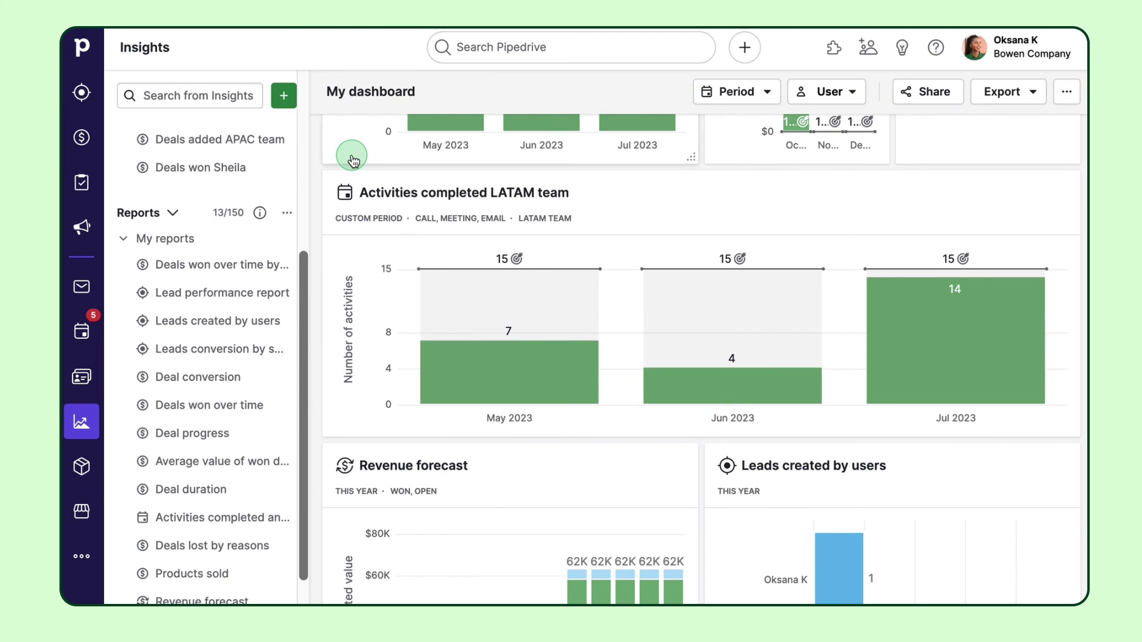
{"action": "left_click", "coordinate": [284, 96]}
{"action": "left_click", "coordinate": [301, 183]}
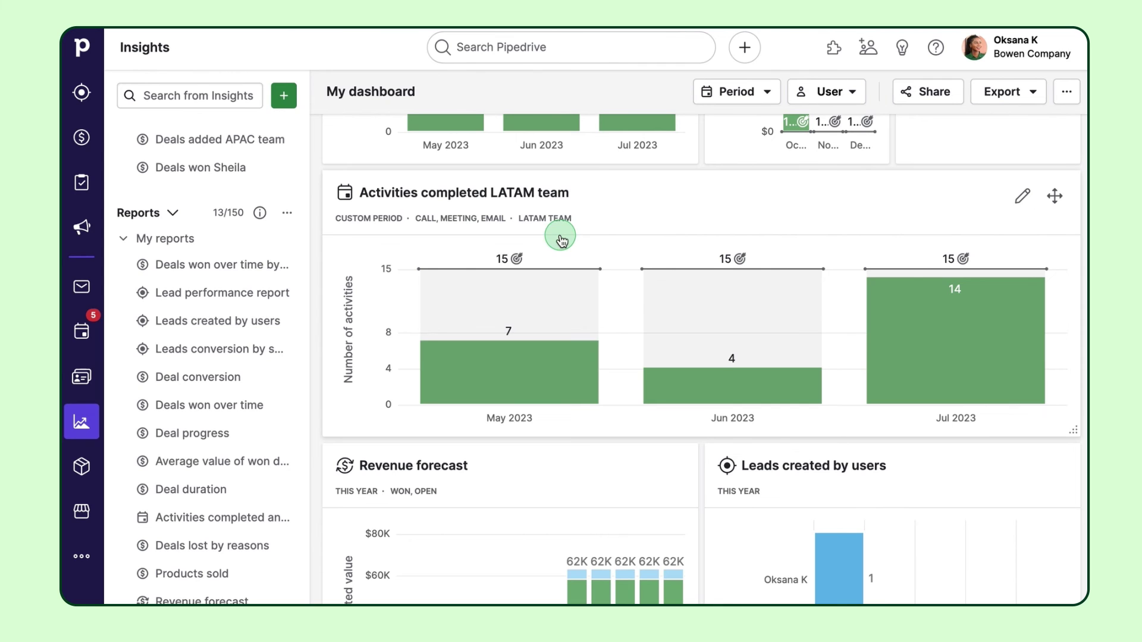
Step: Use the 'Engage with deals that are progressing' automation template with a send-email action
{"action": "left_click", "coordinate": [79, 553]}
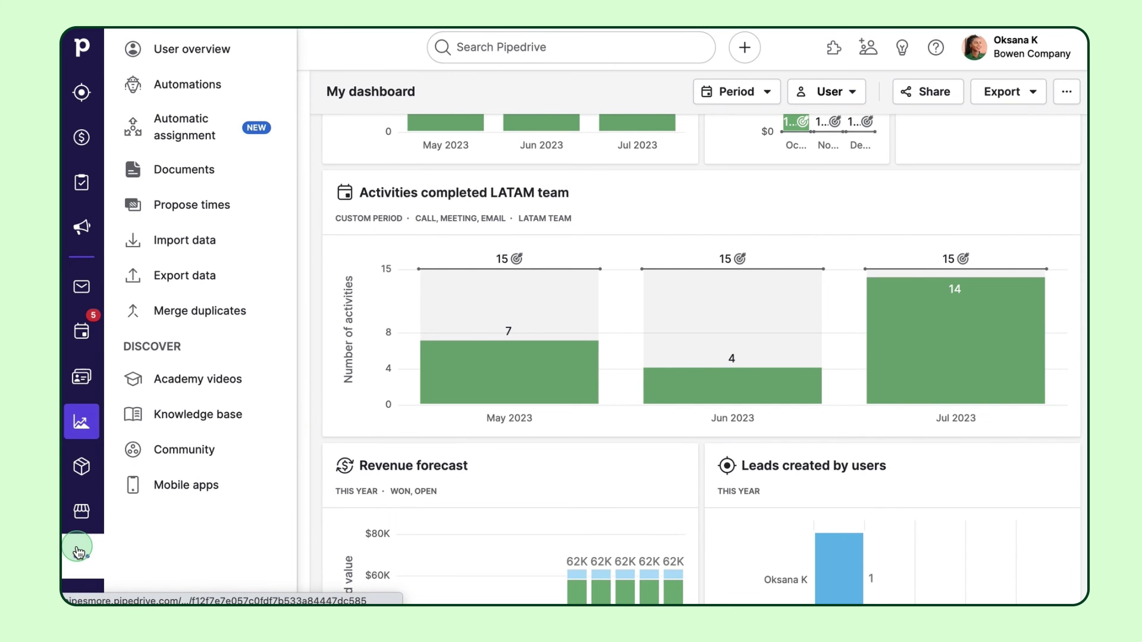
{"action": "left_click", "coordinate": [263, 93]}
{"action": "left_click", "coordinate": [667, 302]}
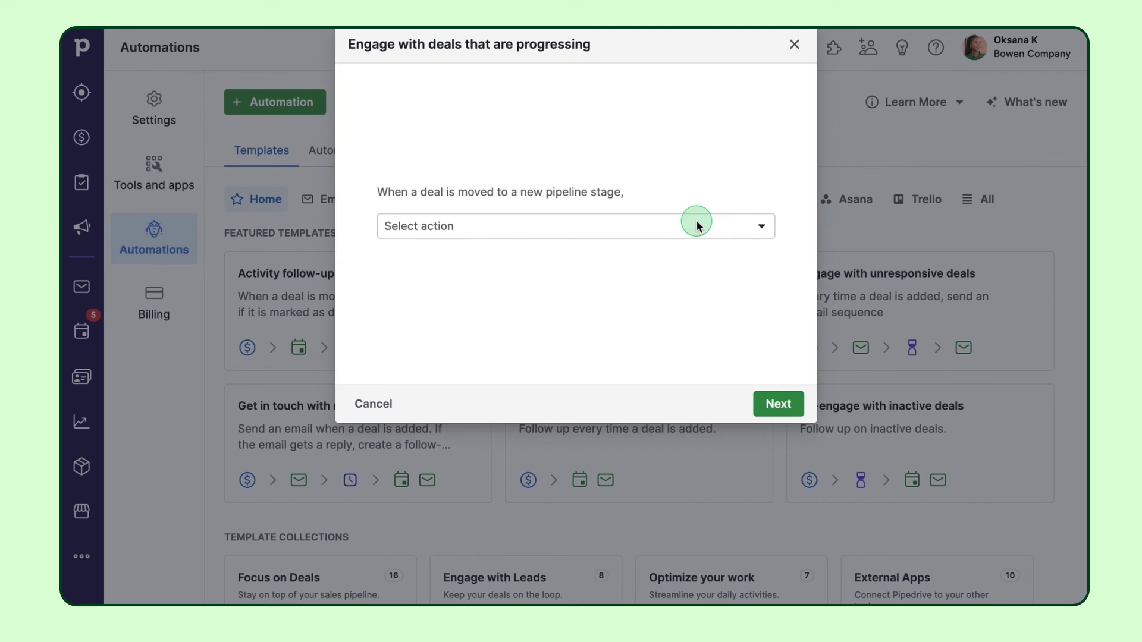
{"action": "left_click", "coordinate": [697, 225]}
{"action": "left_click", "coordinate": [666, 288]}
{"action": "left_click", "coordinate": [773, 404]}
Step: Trigger at Contact Made, email the contact person 'Materials after contact' with open and link tracking, and save
{"action": "left_click", "coordinate": [697, 219]}
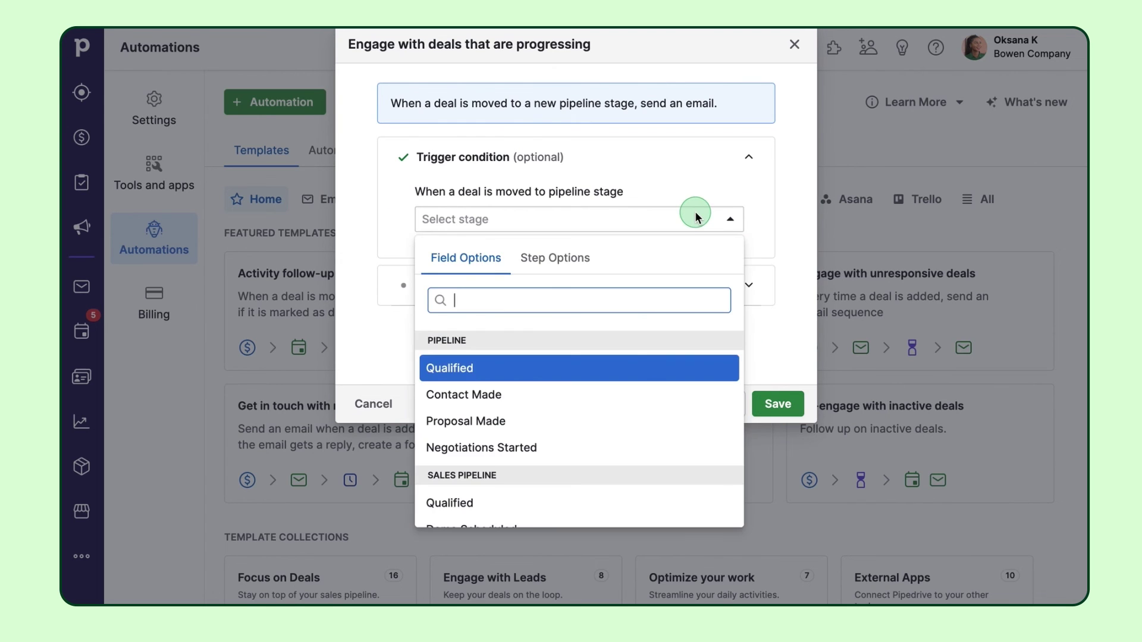
{"action": "left_click", "coordinate": [555, 394]}
{"action": "left_click", "coordinate": [653, 271]}
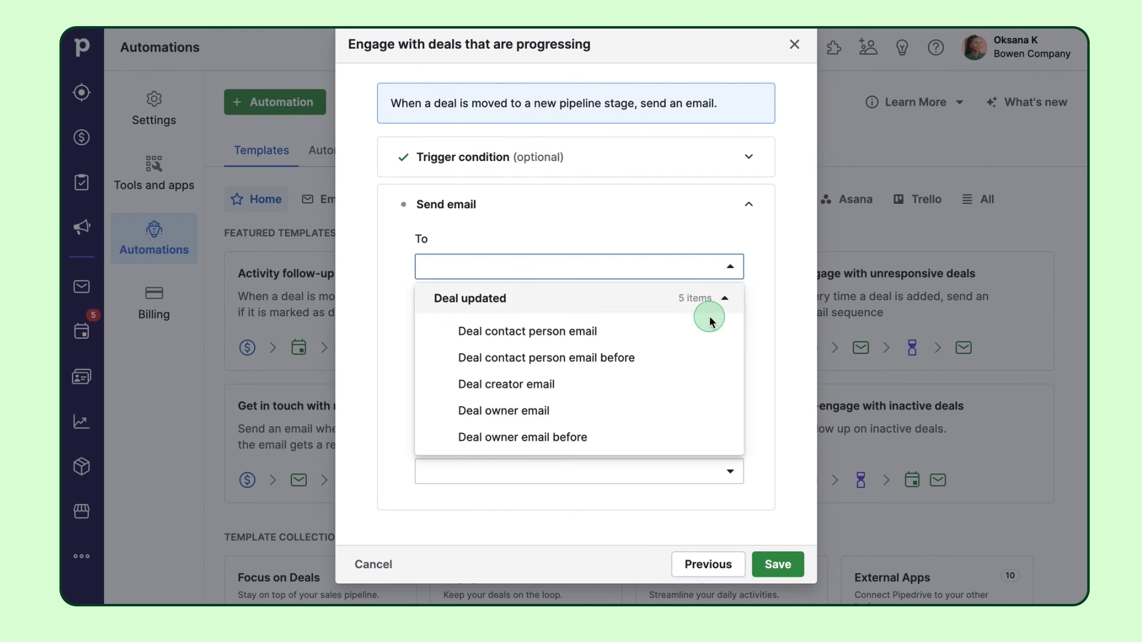
{"action": "left_click", "coordinate": [710, 324]}
{"action": "left_click", "coordinate": [747, 324]}
{"action": "left_click", "coordinate": [684, 357]}
{"action": "left_click", "coordinate": [618, 461]}
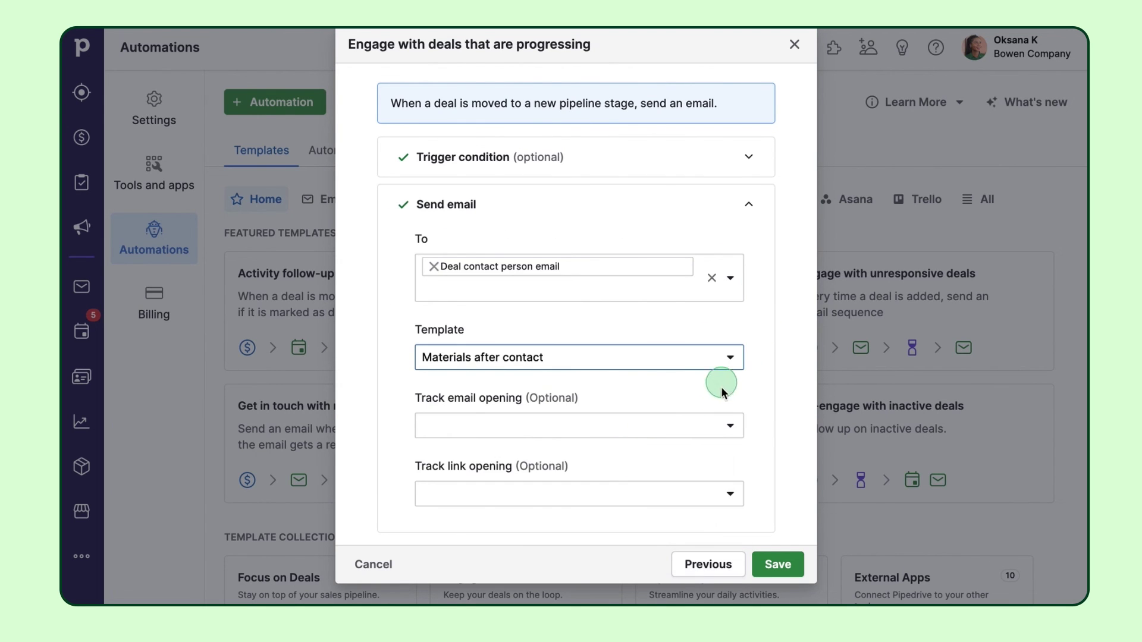
{"action": "left_click", "coordinate": [725, 426]}
{"action": "left_click", "coordinate": [663, 569]}
{"action": "left_click", "coordinate": [731, 494]}
{"action": "left_click", "coordinate": [714, 486]}
{"action": "left_click", "coordinate": [776, 564]}
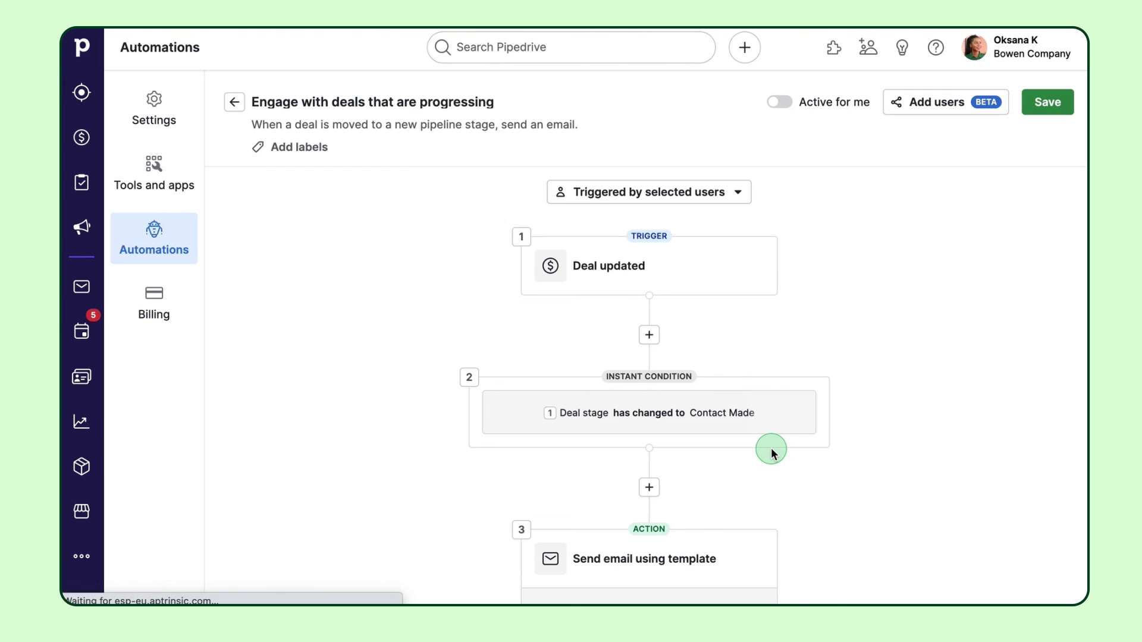
Step: Return to the automation templates and start a new automation from scratch
{"action": "scroll", "coordinate": [869, 462], "scroll_direction": "down", "scroll_amount": 7}
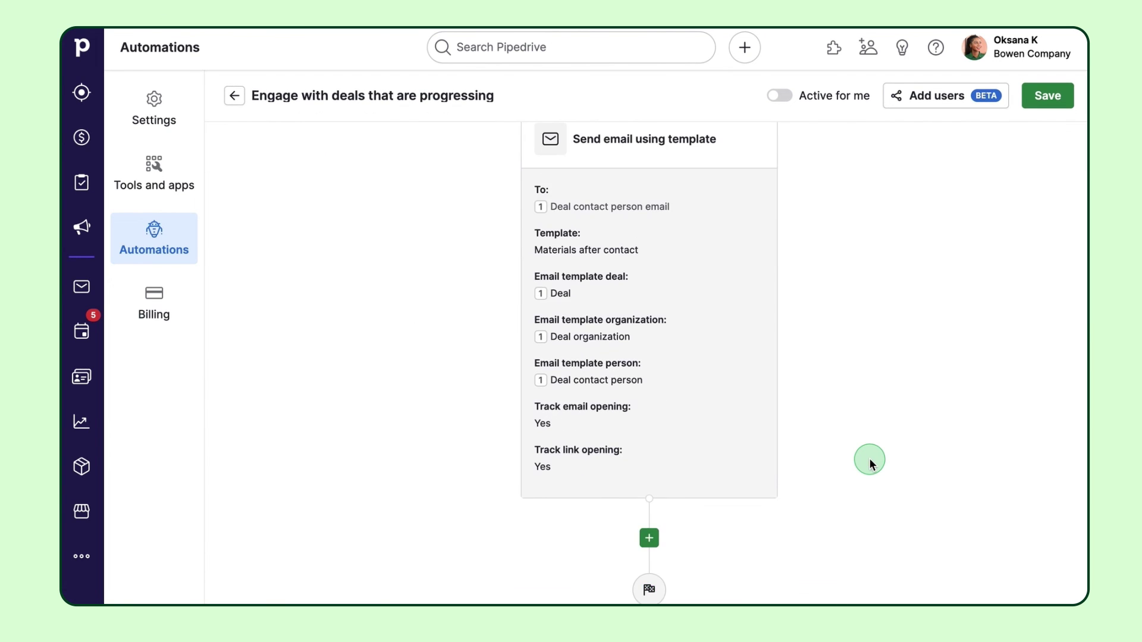
{"action": "scroll", "coordinate": [869, 461], "scroll_direction": "up", "scroll_amount": 7}
{"action": "left_click", "coordinate": [182, 242]}
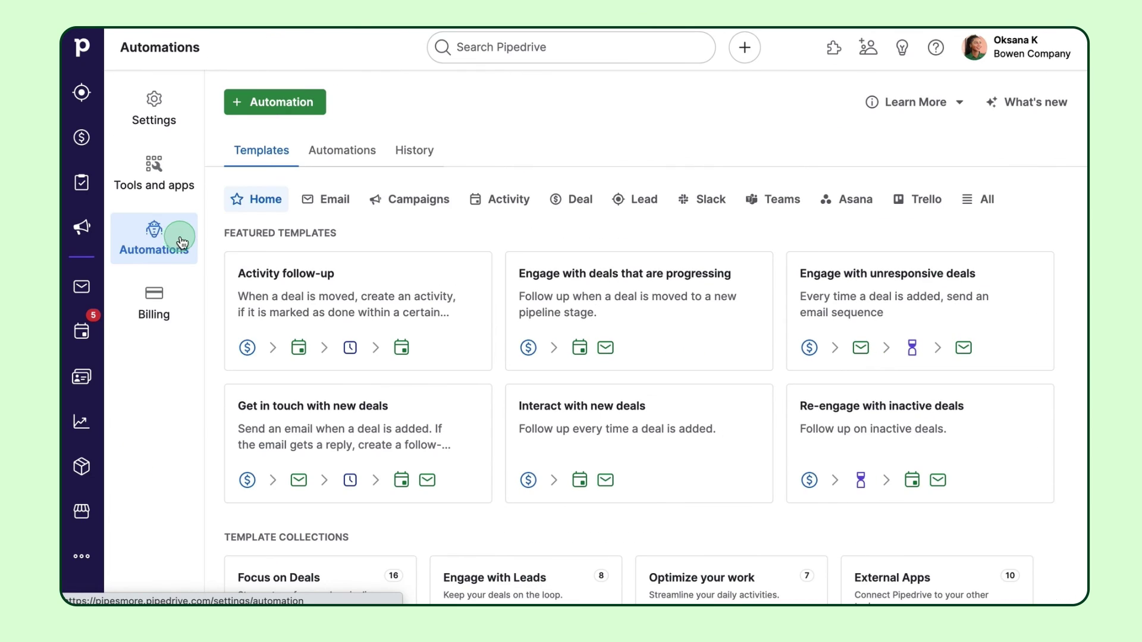
{"action": "left_click", "coordinate": [304, 106]}
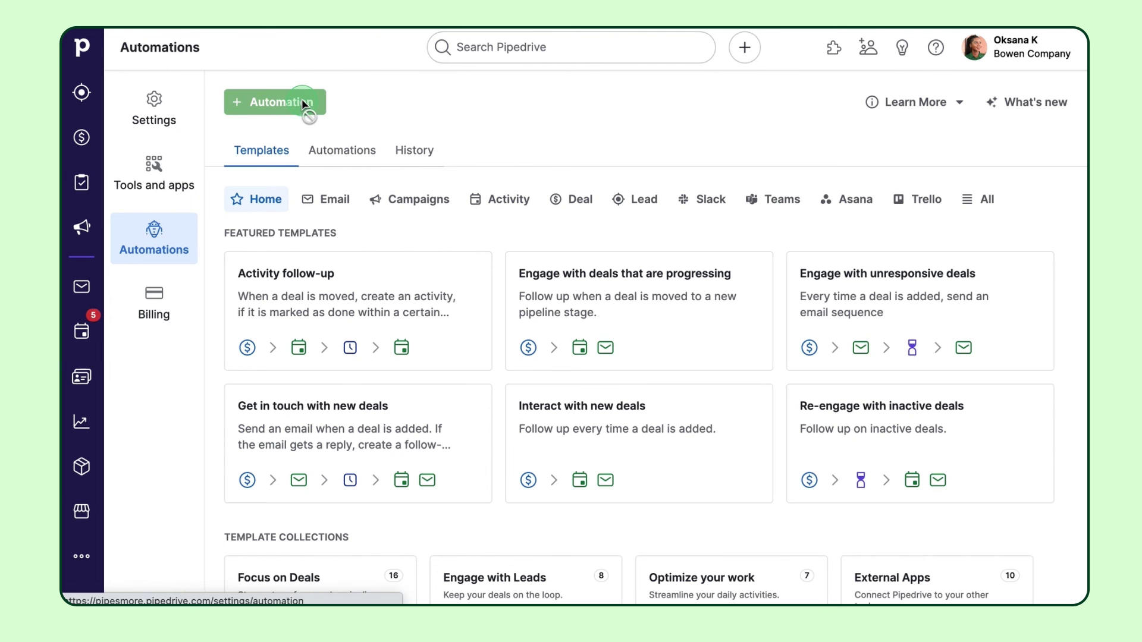